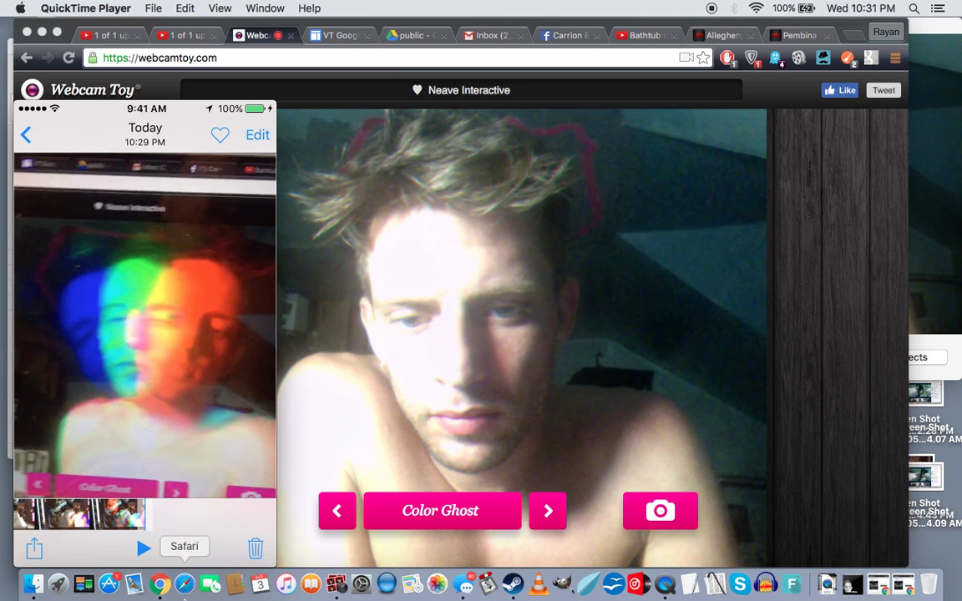
Open the Applications folder in Finder, sort it by name in descending order, and launch Image Capture
{"action": "left_click", "coordinate": [33, 583]}
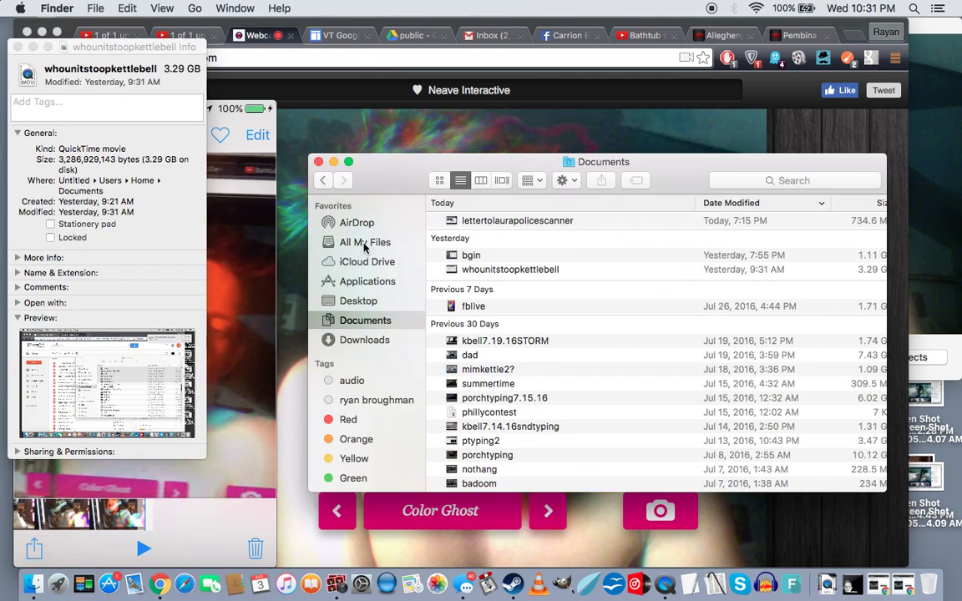
{"action": "left_click", "coordinate": [368, 282]}
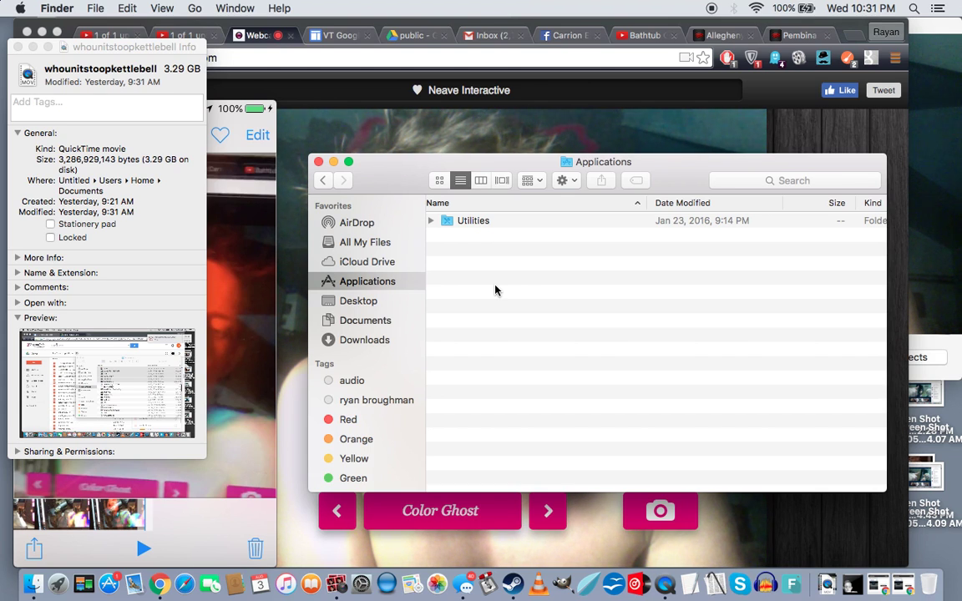
{"action": "left_click_drag", "start_coordinate": [393, 168], "coordinate": [631, 179]}
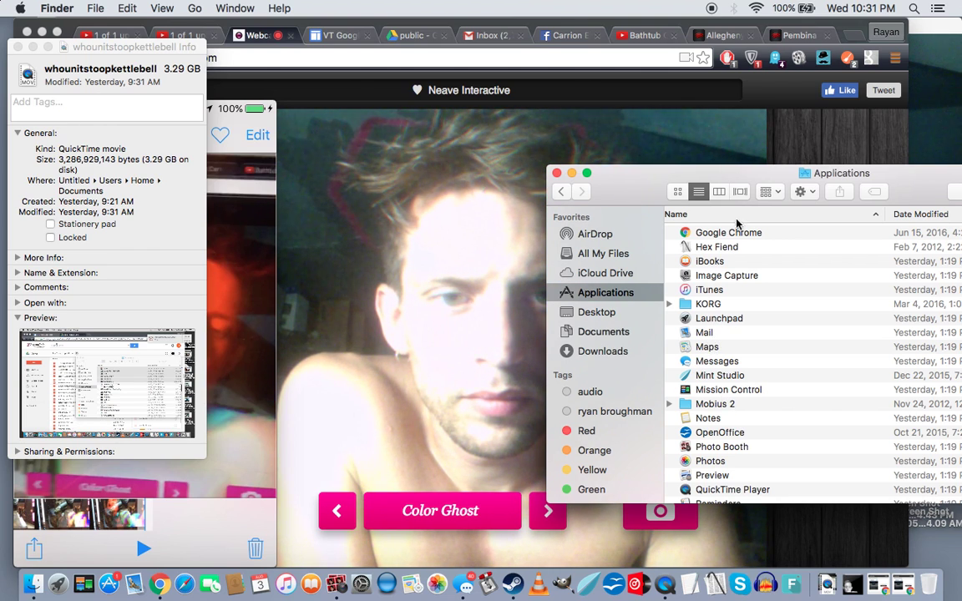
{"action": "left_click", "coordinate": [785, 216]}
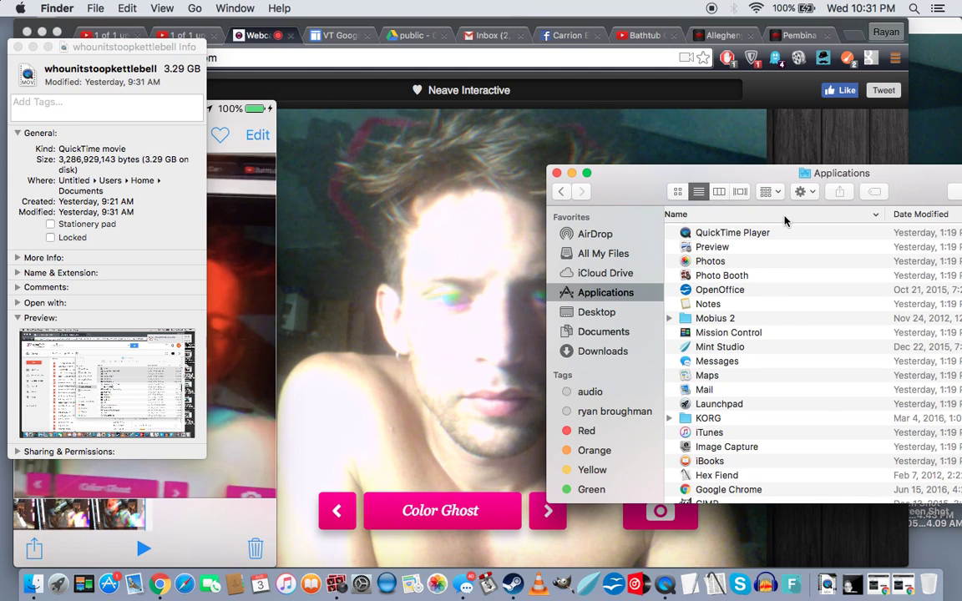
{"action": "scroll", "coordinate": [746, 317], "scroll_direction": "down", "scroll_amount": 5}
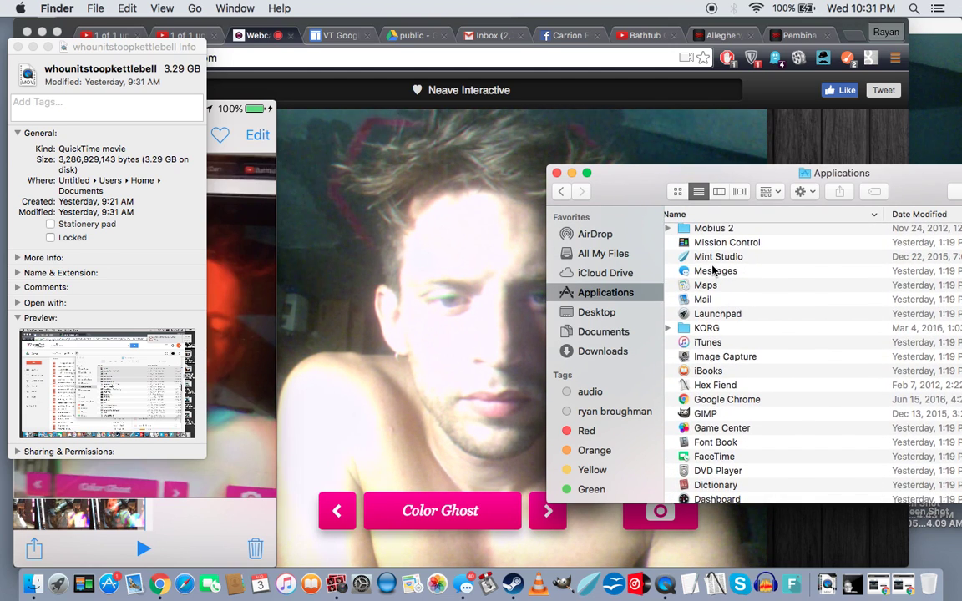
{"action": "left_click", "coordinate": [723, 359]}
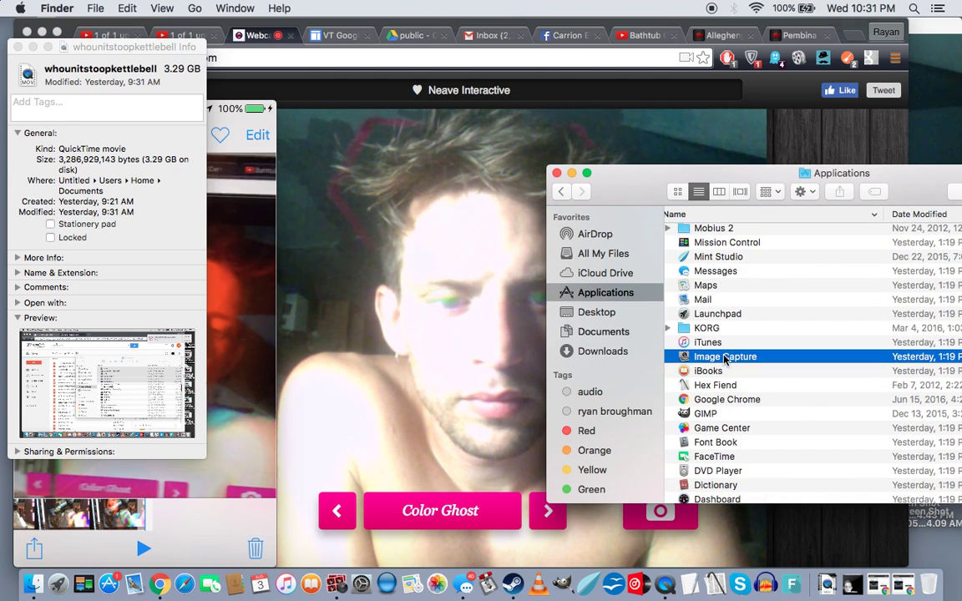
{"action": "double_click", "coordinate": [724, 357]}
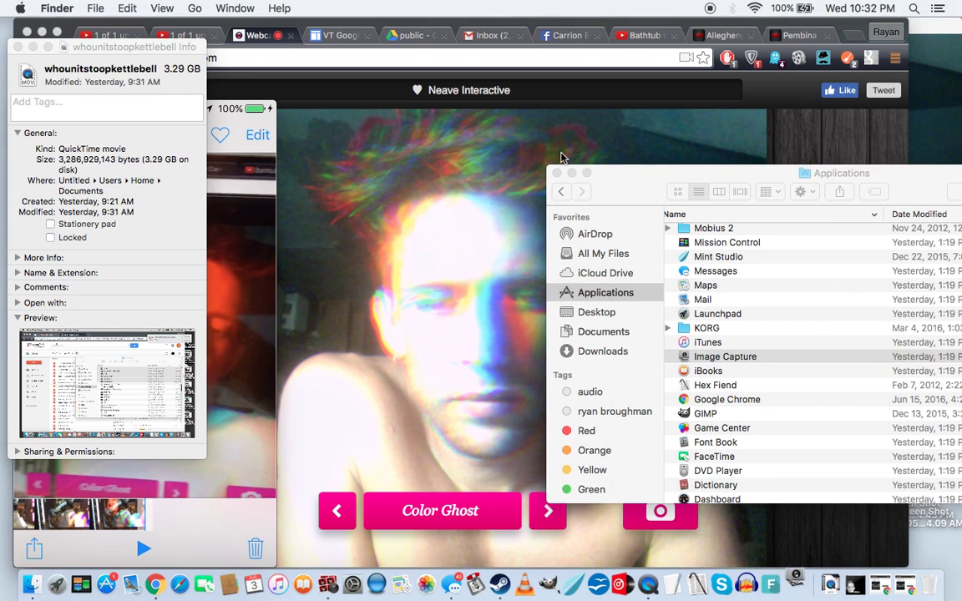
Close the Applications folder window and set Image Capture to stay in the Dock
{"action": "left_click", "coordinate": [557, 174]}
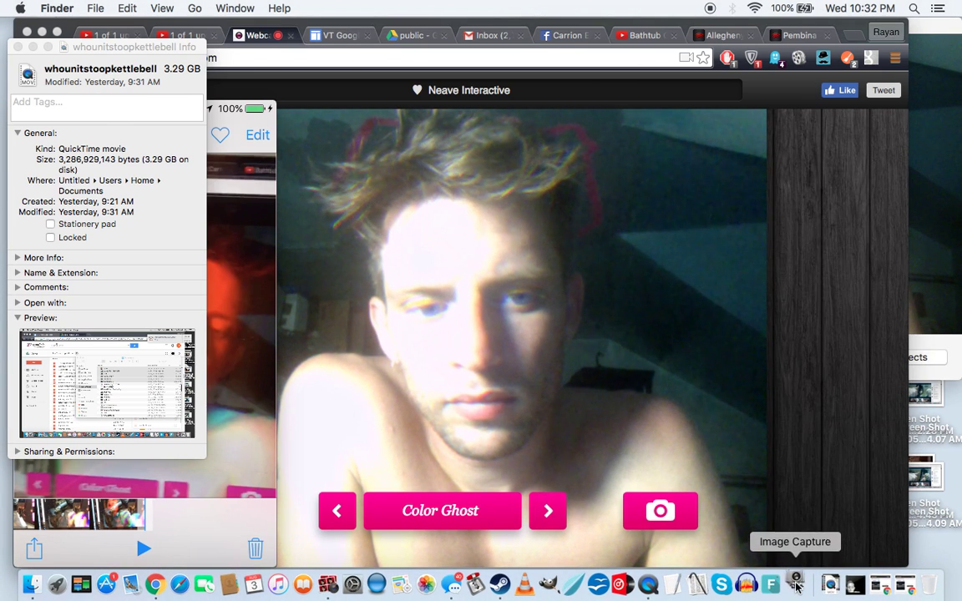
{"action": "right_click", "coordinate": [797, 581]}
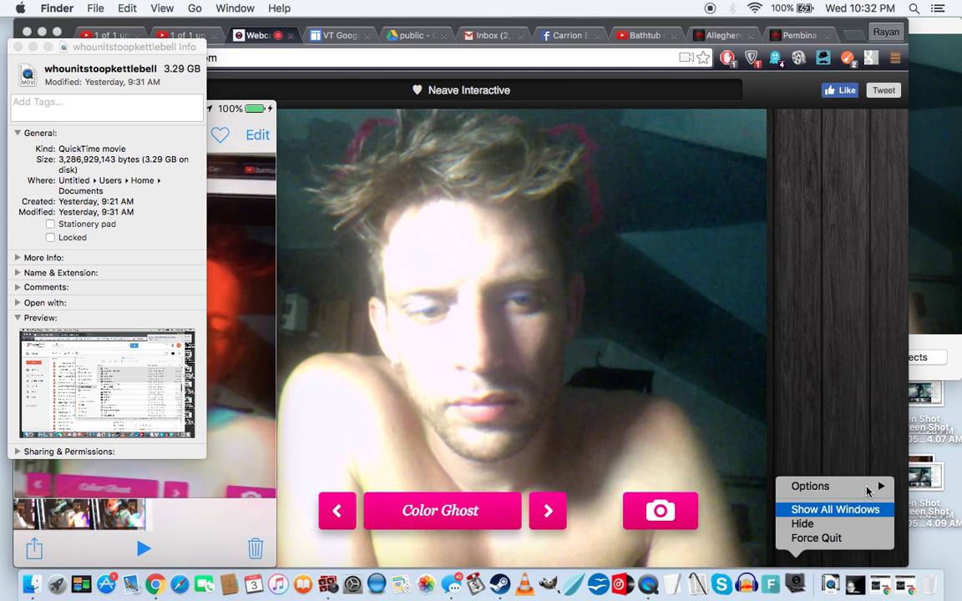
{"action": "mouse_move", "coordinate": [870, 488]}
{"action": "left_click", "coordinate": [741, 486]}
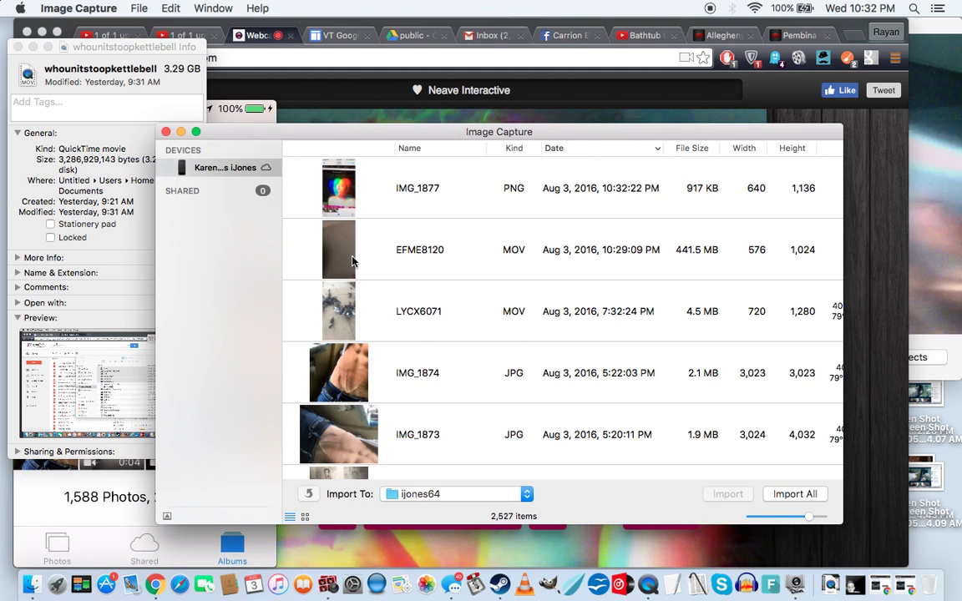
Bring the mirrored phone view in QuickTime Player forward and move the Image Capture window so both are visible
{"action": "key", "text": "super+Tab"}
{"action": "key", "text": "super+Tab"}
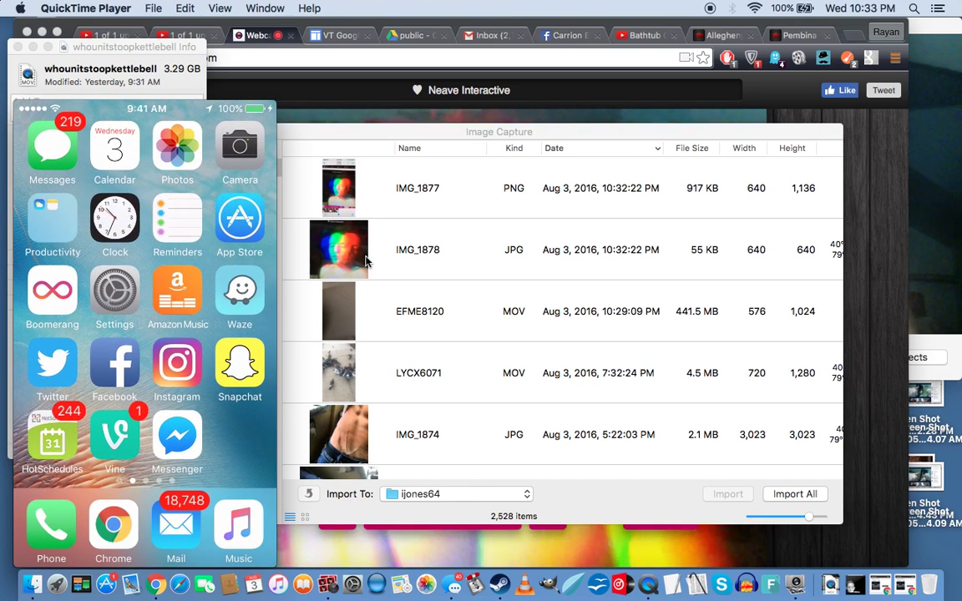
{"action": "left_click", "coordinate": [429, 135]}
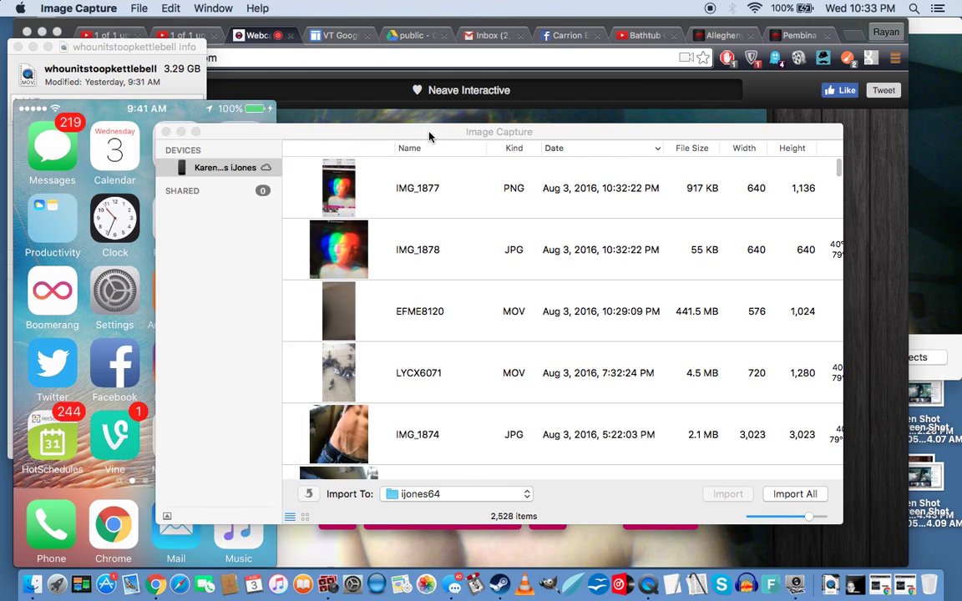
{"action": "left_click_drag", "start_coordinate": [429, 136], "coordinate": [510, 124]}
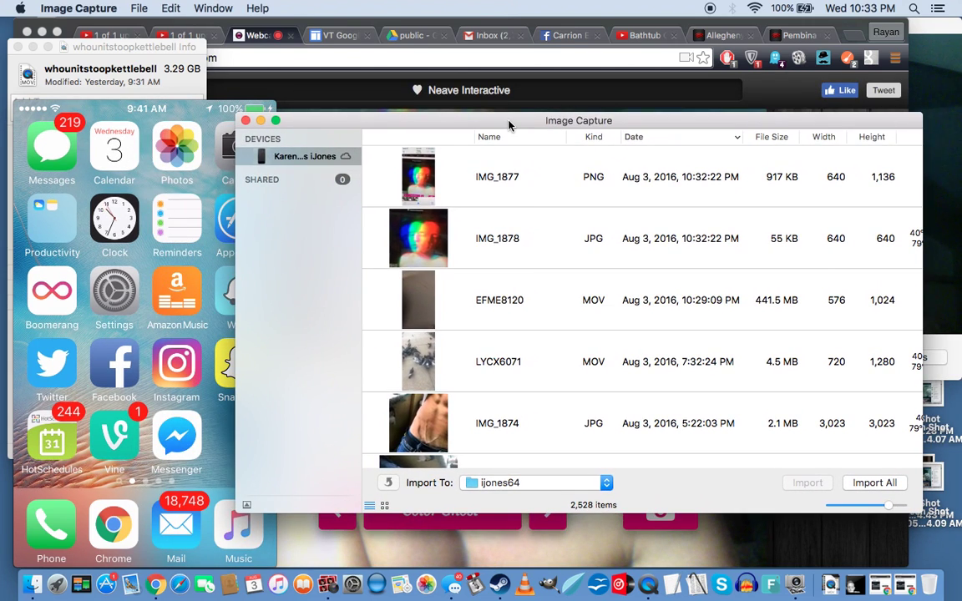
Look through the phone's photos and videos by date in Image Capture, from IMG_1877 on August 3 back to July 31, 2016
{"action": "left_click", "coordinate": [496, 176]}
{"action": "scroll", "coordinate": [516, 320], "scroll_direction": "down", "scroll_amount": 10}
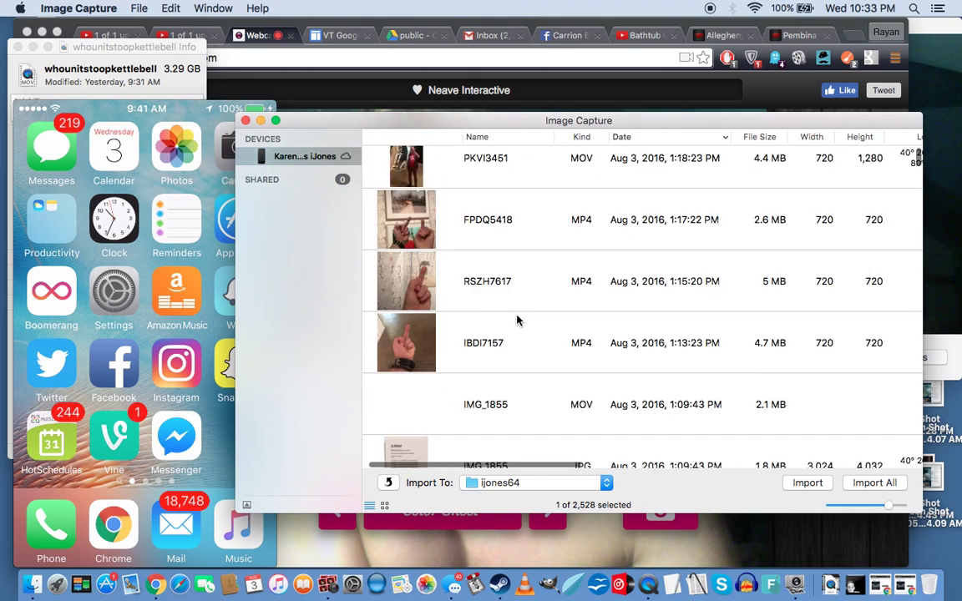
{"action": "scroll", "coordinate": [517, 320], "scroll_direction": "down", "scroll_amount": 15}
{"action": "scroll", "coordinate": [516, 320], "scroll_direction": "down", "scroll_amount": 8}
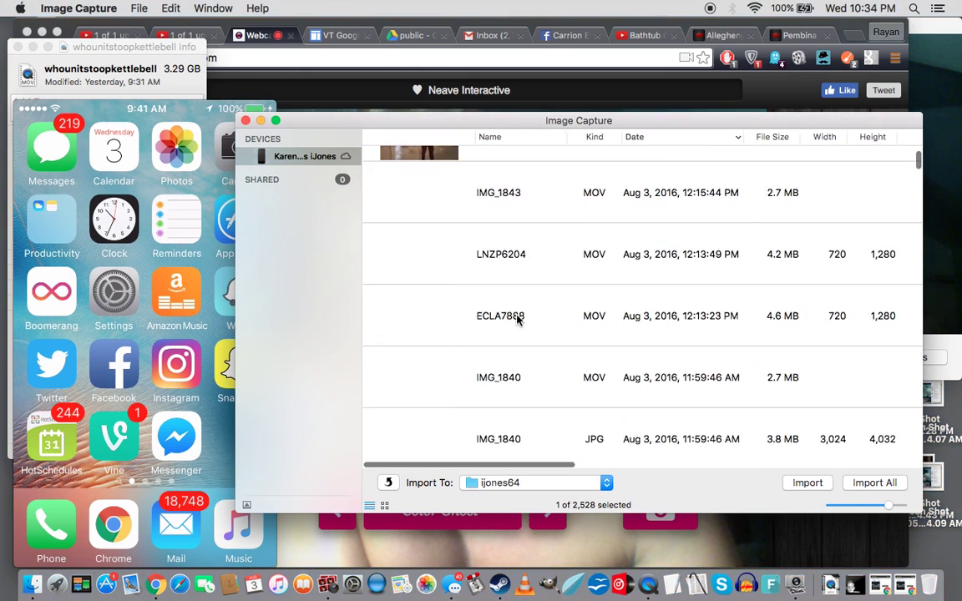
{"action": "scroll", "coordinate": [517, 319], "scroll_direction": "down", "scroll_amount": 2}
{"action": "scroll", "coordinate": [517, 320], "scroll_direction": "down", "scroll_amount": 10}
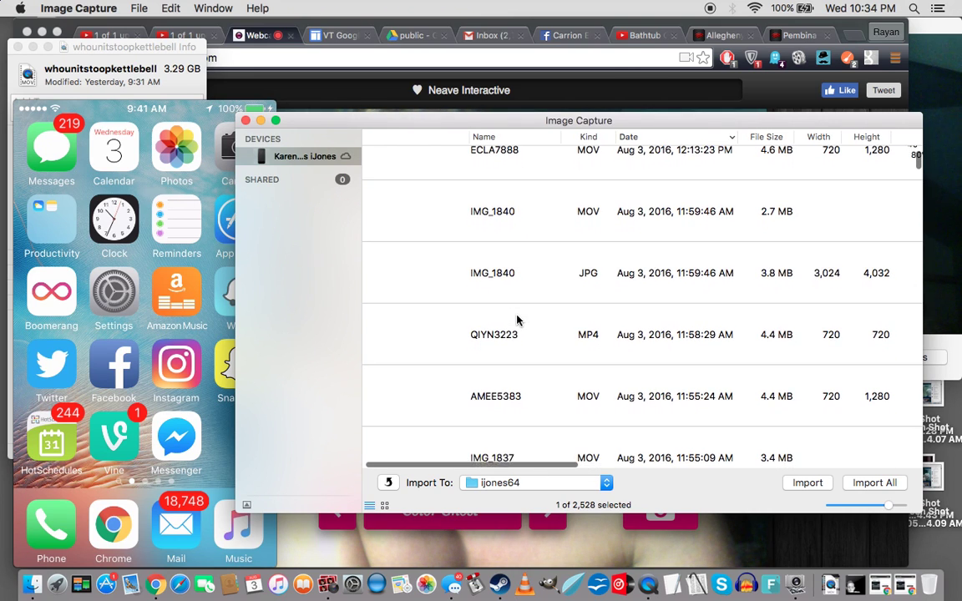
{"action": "scroll", "coordinate": [517, 320], "scroll_direction": "up", "scroll_amount": 3}
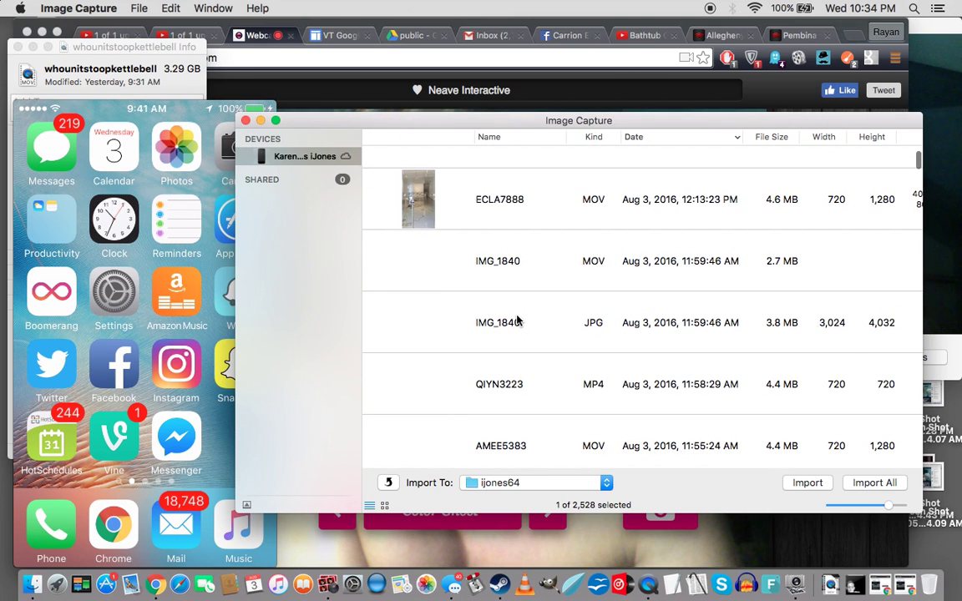
{"action": "scroll", "coordinate": [517, 319], "scroll_direction": "down", "scroll_amount": 12}
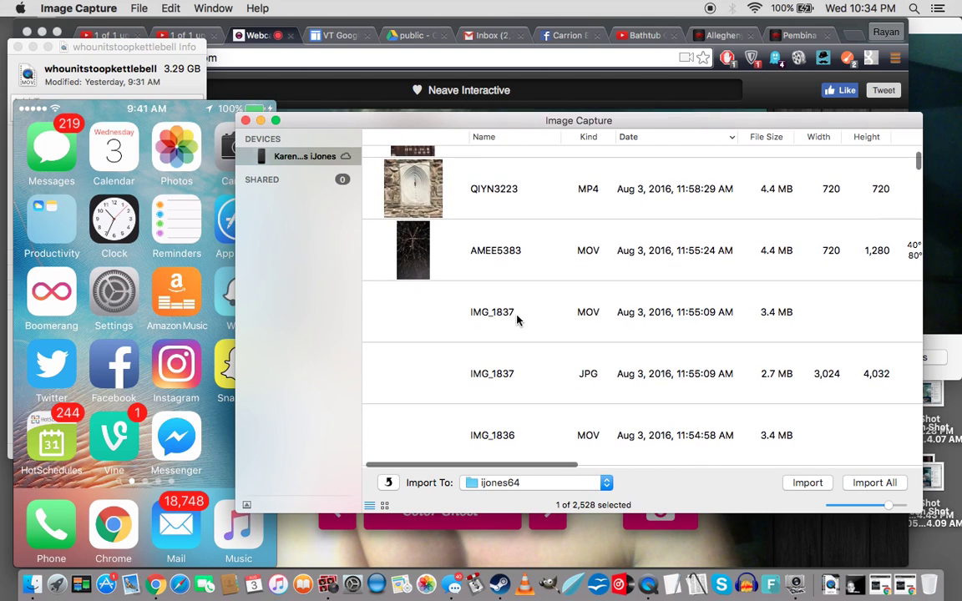
{"action": "scroll", "coordinate": [516, 320], "scroll_direction": "down", "scroll_amount": 6}
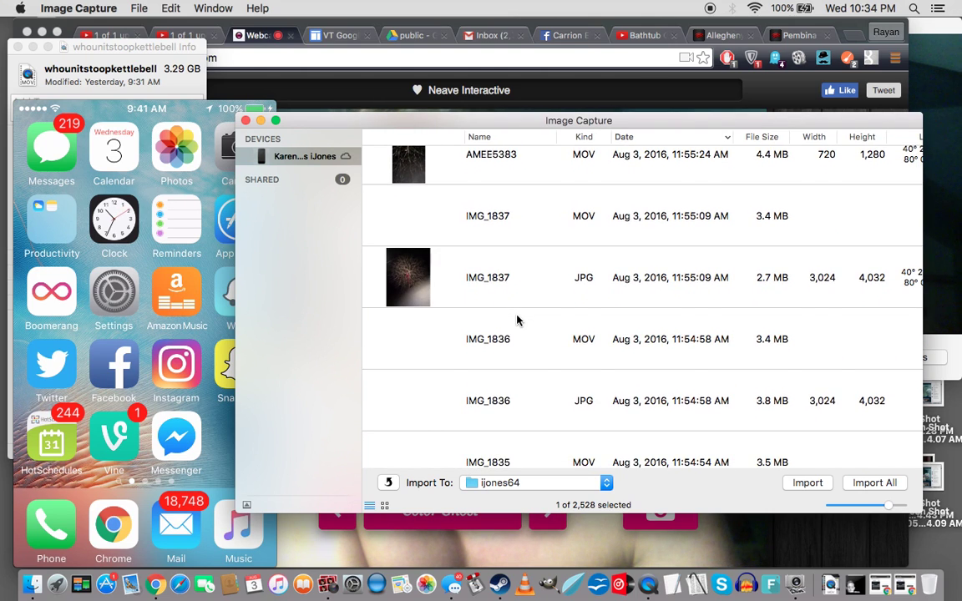
{"action": "scroll", "coordinate": [516, 320], "scroll_direction": "down", "scroll_amount": 8}
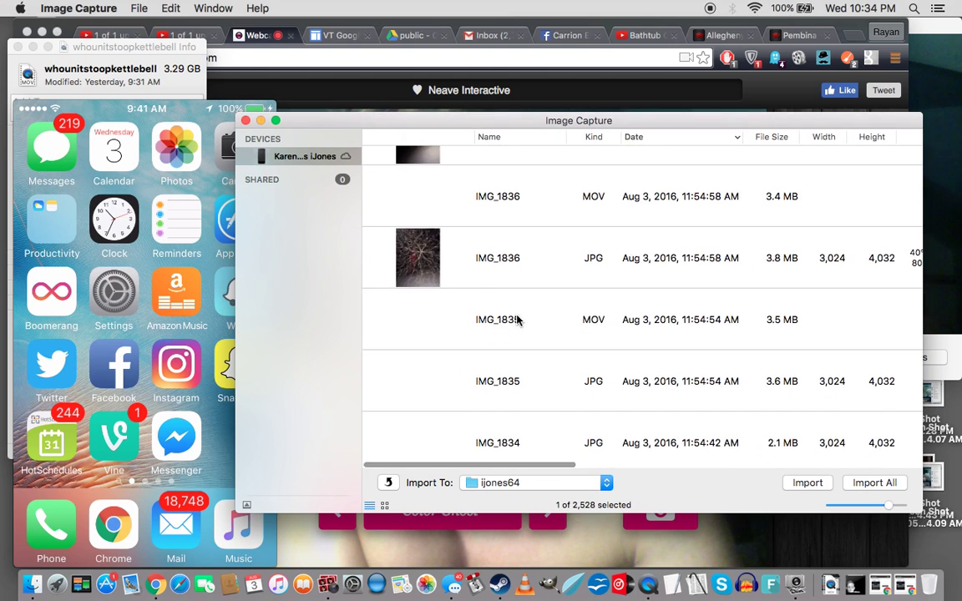
{"action": "scroll", "coordinate": [516, 320], "scroll_direction": "down", "scroll_amount": 10}
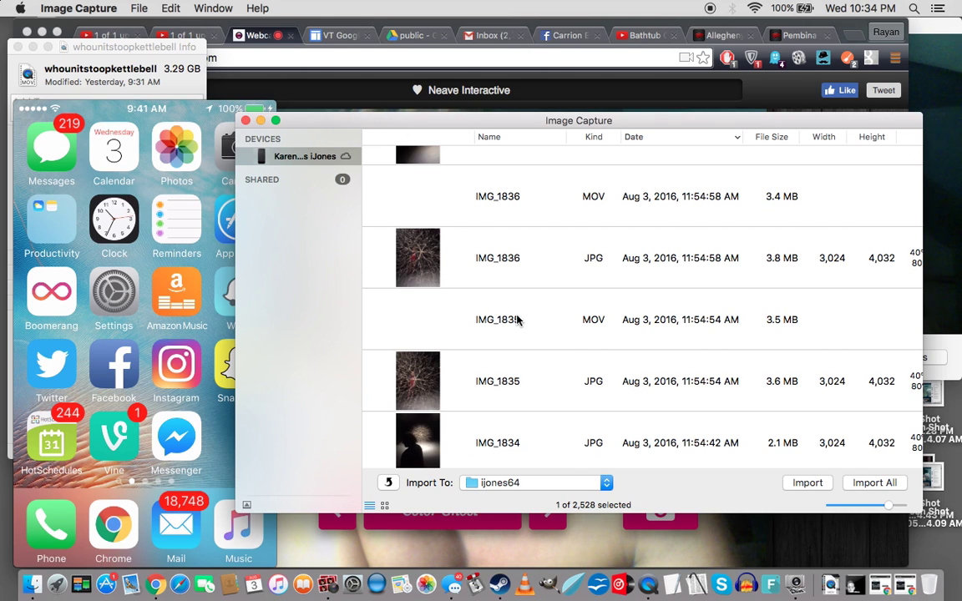
{"action": "scroll", "coordinate": [517, 320], "scroll_direction": "down", "scroll_amount": 4}
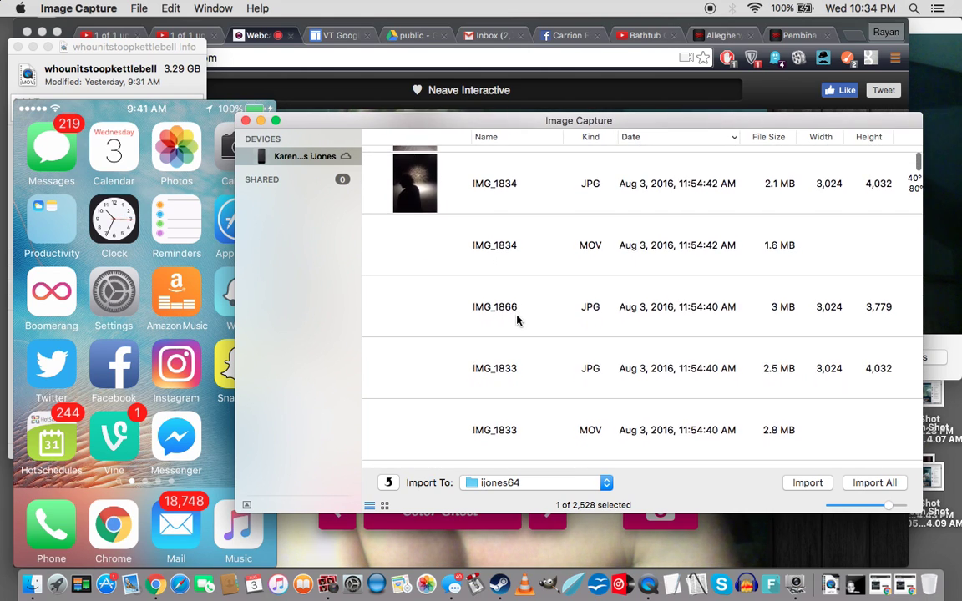
{"action": "scroll", "coordinate": [516, 320], "scroll_direction": "down", "scroll_amount": 8}
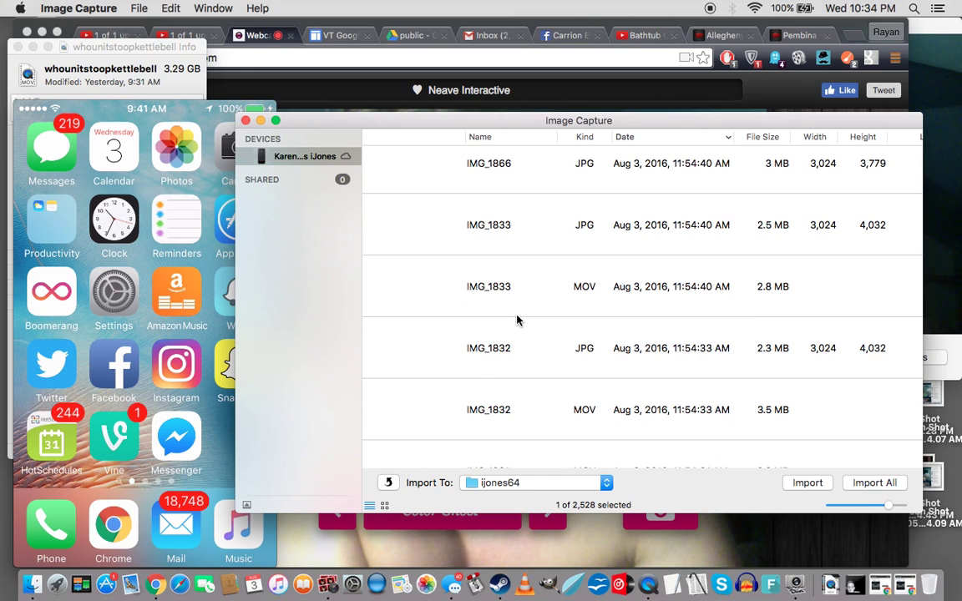
{"action": "scroll", "coordinate": [517, 320], "scroll_direction": "down", "scroll_amount": 3}
{"action": "scroll", "coordinate": [517, 321], "scroll_direction": "down", "scroll_amount": 10}
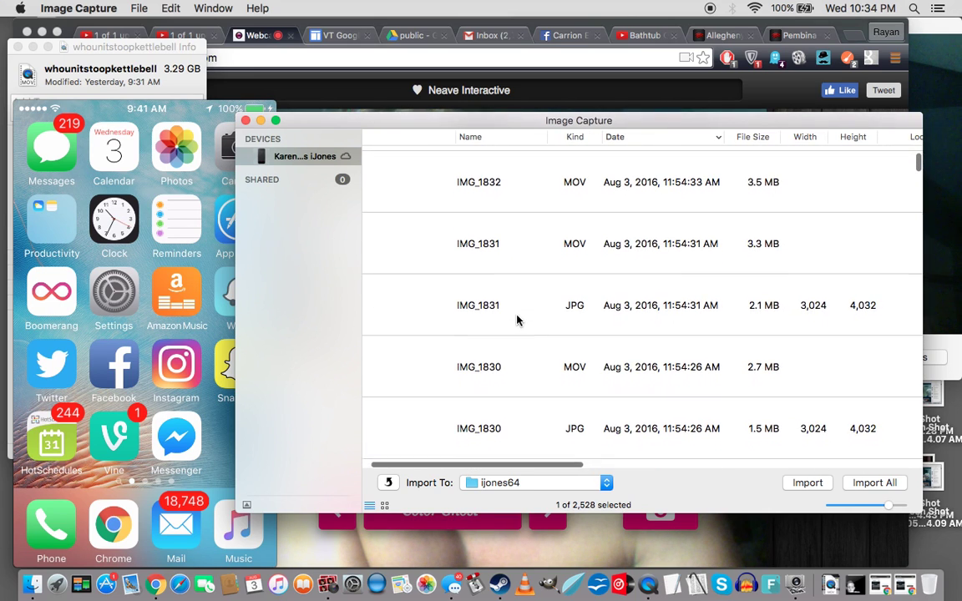
{"action": "scroll", "coordinate": [516, 321], "scroll_direction": "down", "scroll_amount": 15}
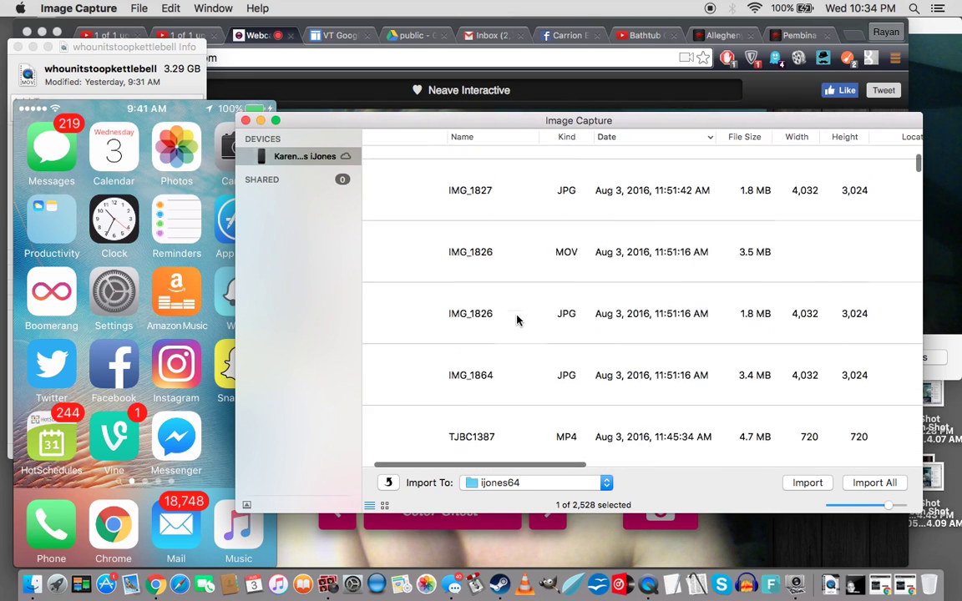
{"action": "scroll", "coordinate": [516, 321], "scroll_direction": "down", "scroll_amount": 15}
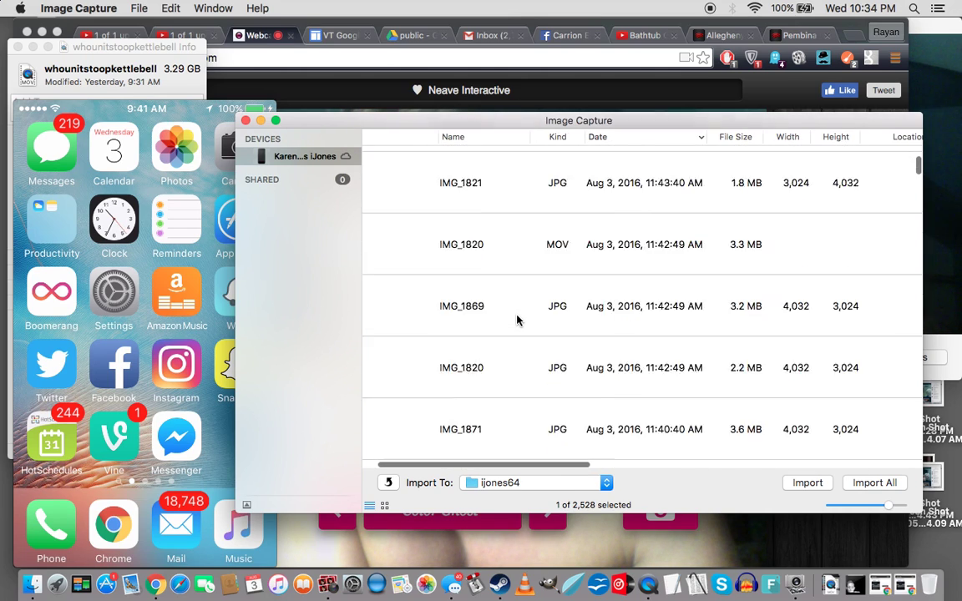
{"action": "scroll", "coordinate": [516, 321], "scroll_direction": "down", "scroll_amount": 10}
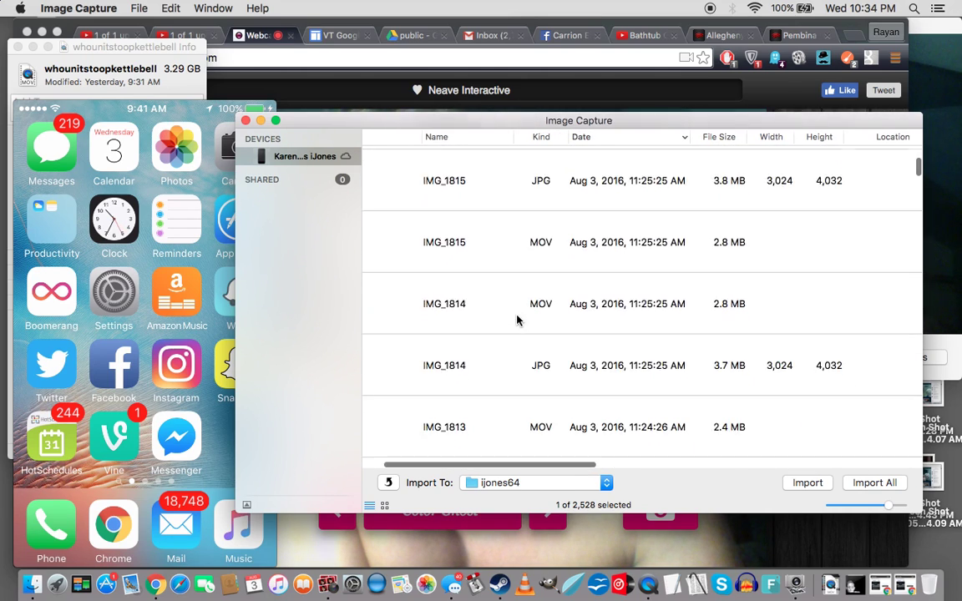
{"action": "scroll", "coordinate": [517, 321], "scroll_direction": "down", "scroll_amount": 3}
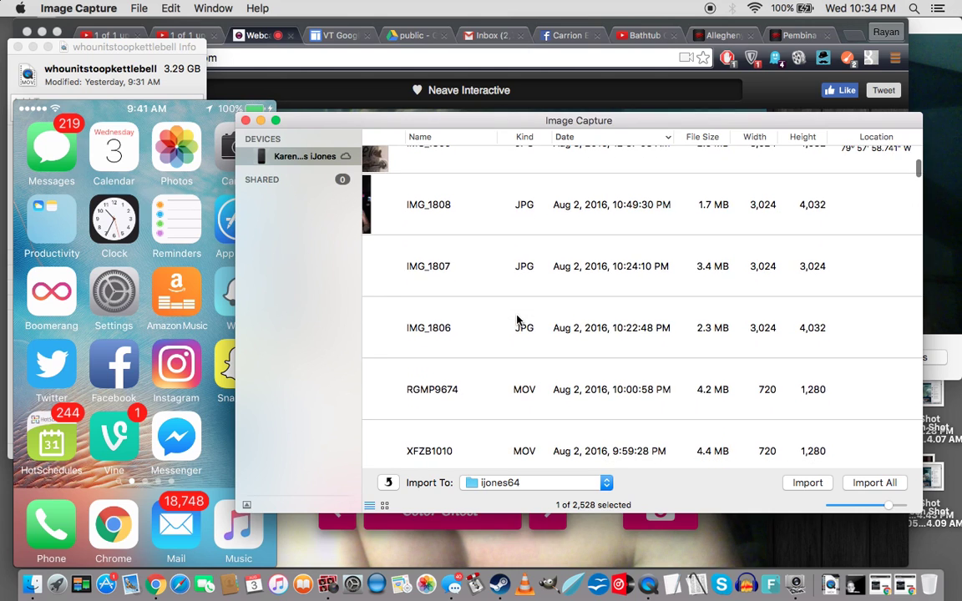
{"action": "scroll", "coordinate": [517, 321], "scroll_direction": "down", "scroll_amount": 10}
{"action": "scroll", "coordinate": [517, 320], "scroll_direction": "down", "scroll_amount": 10}
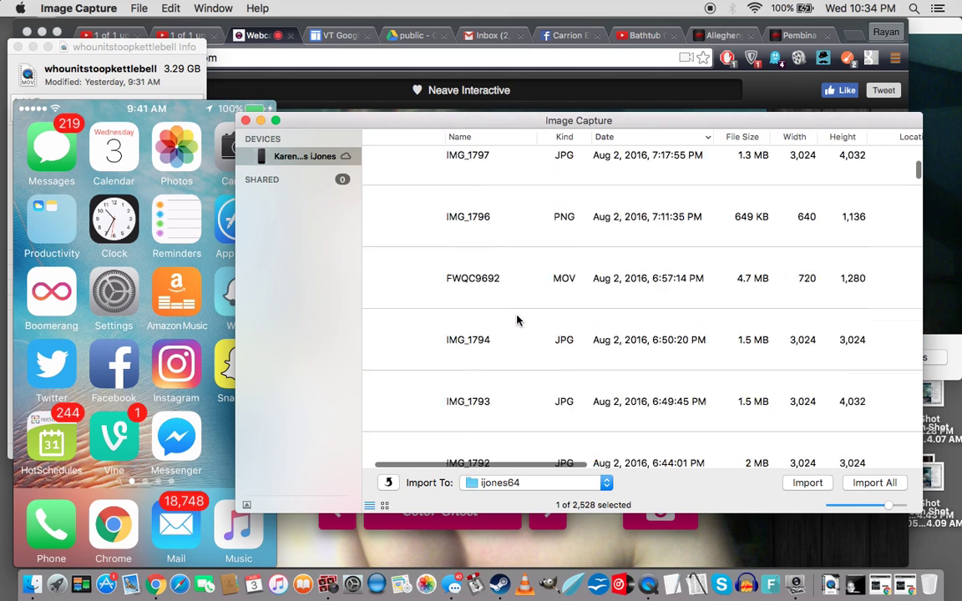
{"action": "scroll", "coordinate": [517, 321], "scroll_direction": "down", "scroll_amount": 10}
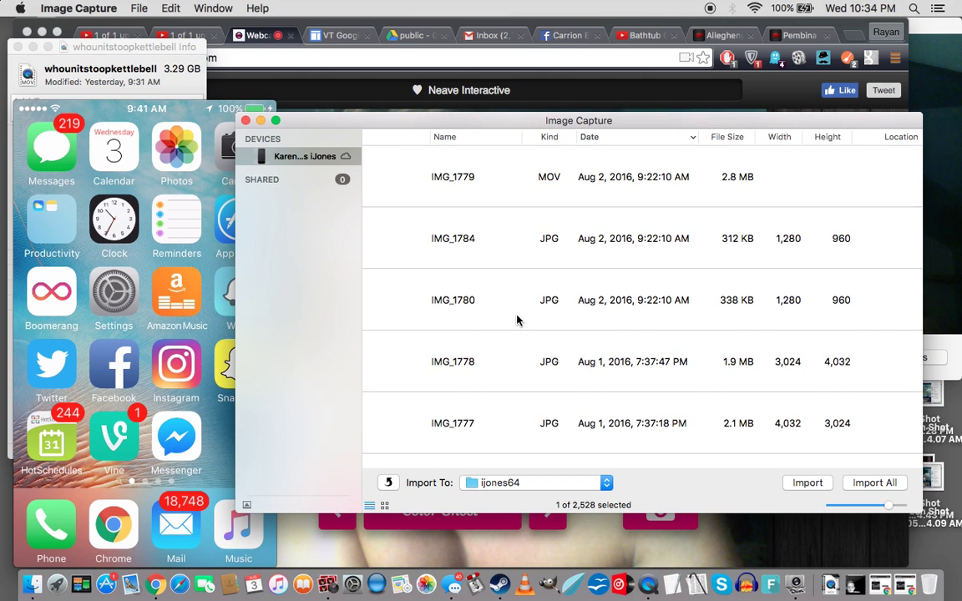
{"action": "scroll", "coordinate": [517, 321], "scroll_direction": "left", "scroll_amount": 2}
{"action": "scroll", "coordinate": [517, 320], "scroll_direction": "down", "scroll_amount": 1}
{"action": "scroll", "coordinate": [516, 321], "scroll_direction": "down", "scroll_amount": 6}
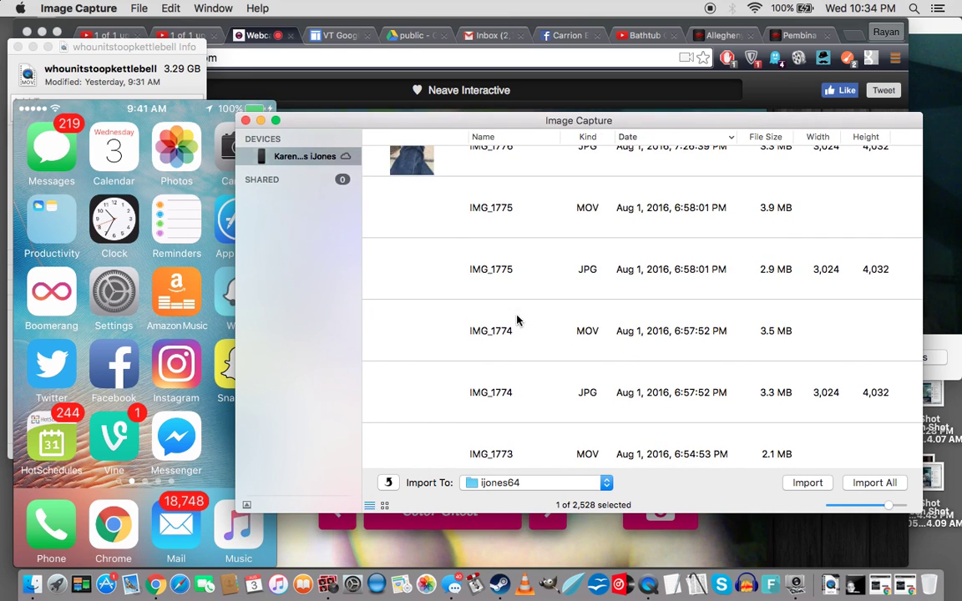
{"action": "scroll", "coordinate": [516, 321], "scroll_direction": "up", "scroll_amount": 1}
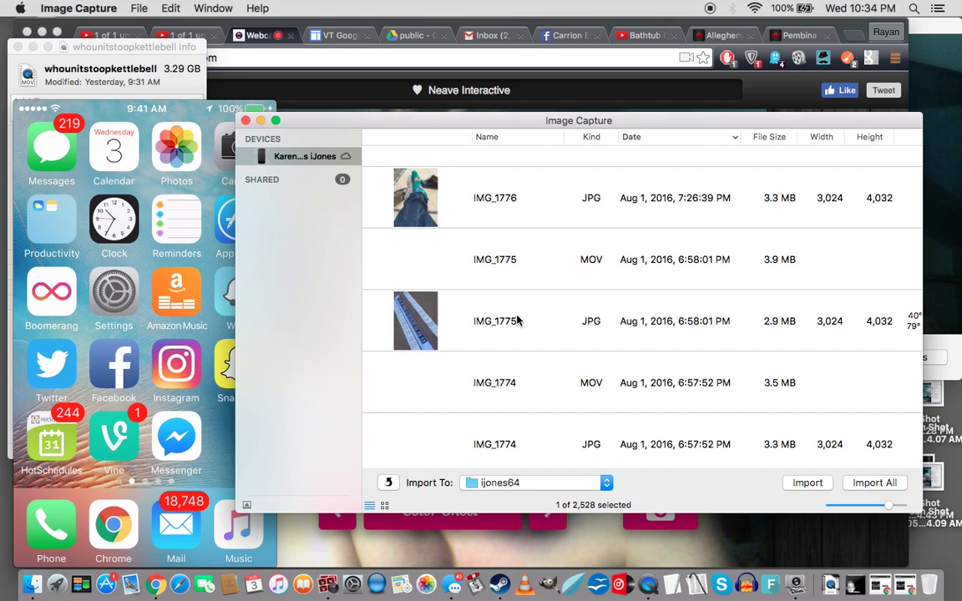
{"action": "scroll", "coordinate": [517, 320], "scroll_direction": "down", "scroll_amount": 2}
{"action": "scroll", "coordinate": [517, 320], "scroll_direction": "down", "scroll_amount": 2}
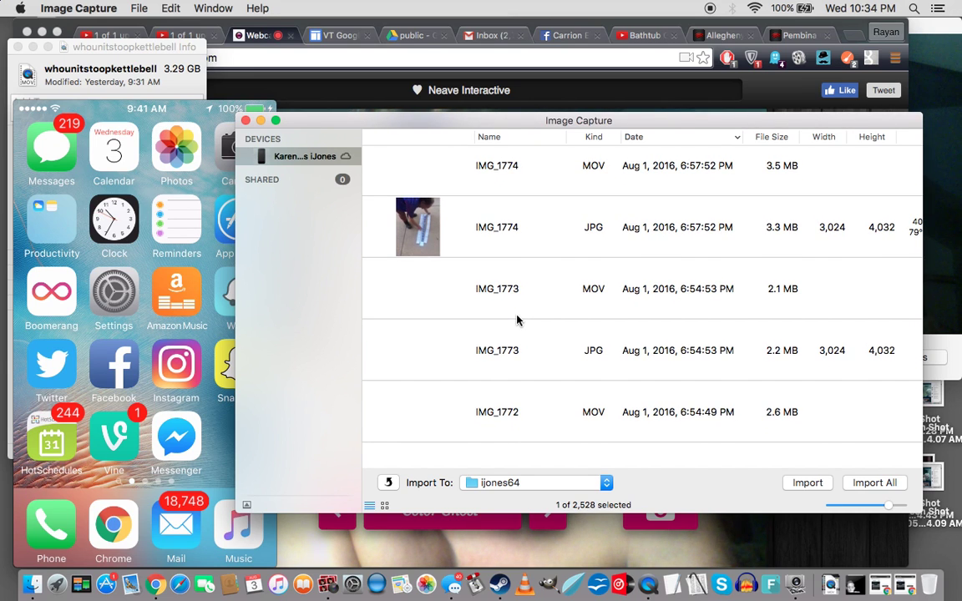
{"action": "scroll", "coordinate": [517, 320], "scroll_direction": "down", "scroll_amount": 8}
{"action": "scroll", "coordinate": [517, 320], "scroll_direction": "down", "scroll_amount": 15}
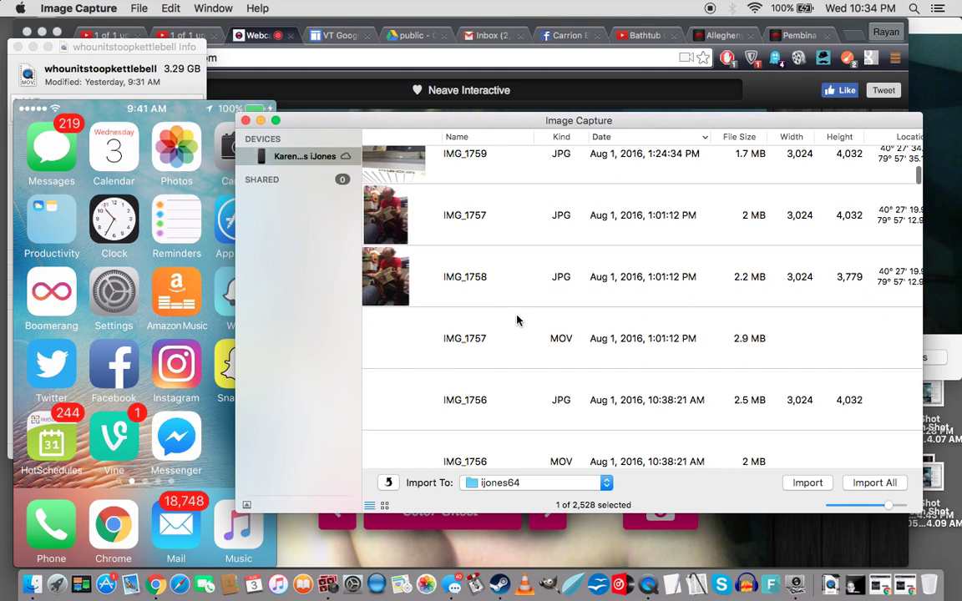
{"action": "scroll", "coordinate": [517, 321], "scroll_direction": "down", "scroll_amount": 4}
{"action": "scroll", "coordinate": [516, 321], "scroll_direction": "down", "scroll_amount": 5}
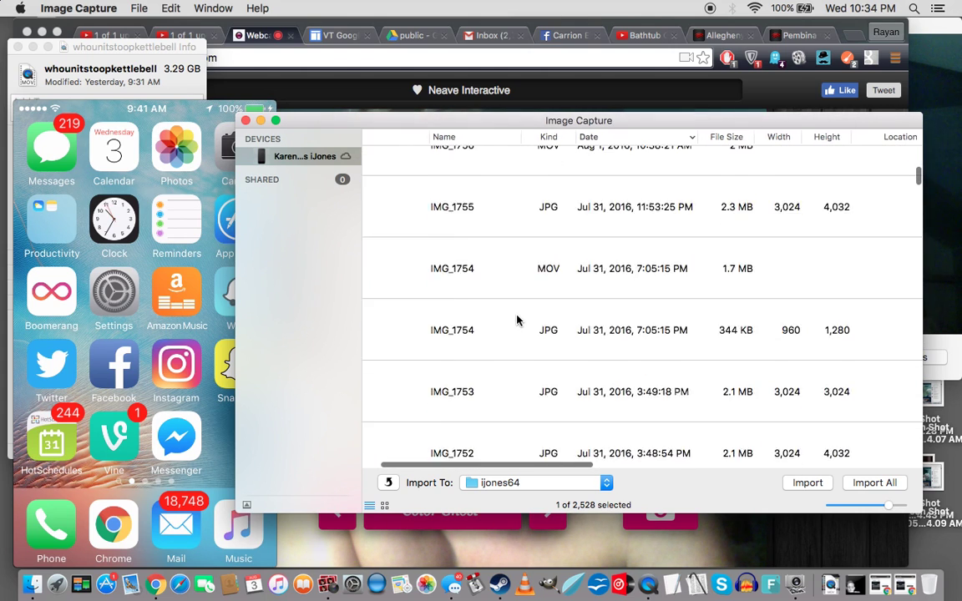
Select the phone's items from the newest, IMG_1877, down to the IMG_1756 MOV of August 1, 2016
{"action": "scroll", "coordinate": [517, 320], "scroll_direction": "up", "scroll_amount": 2}
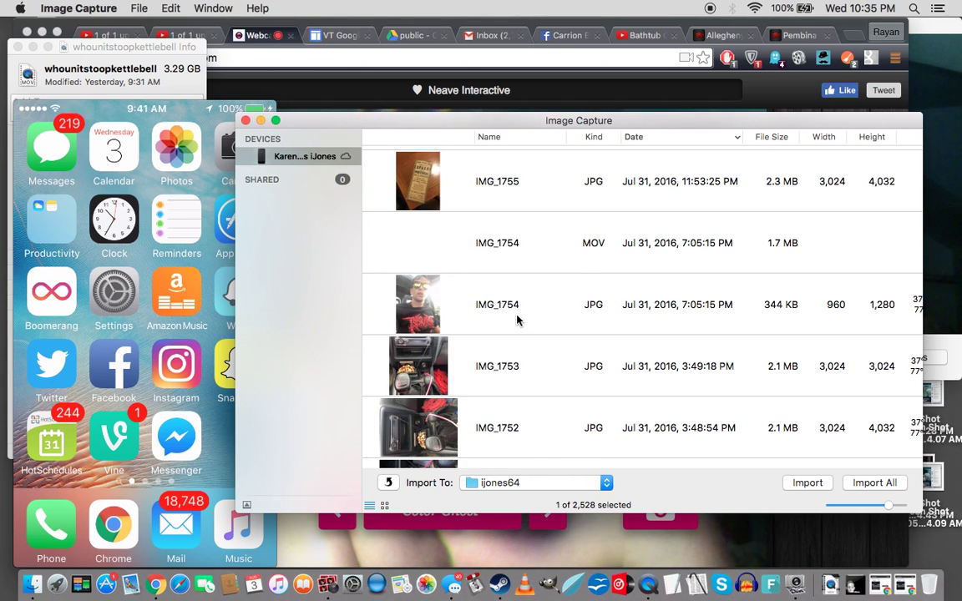
{"action": "scroll", "coordinate": [517, 321], "scroll_direction": "up", "scroll_amount": 1}
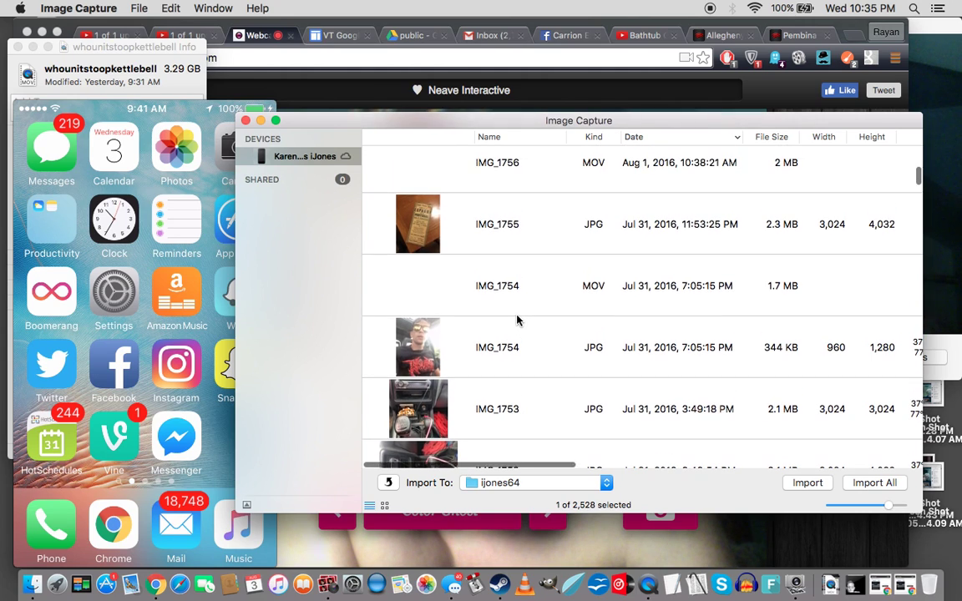
{"action": "scroll", "coordinate": [516, 320], "scroll_direction": "up", "scroll_amount": 2}
{"action": "scroll", "coordinate": [516, 320], "scroll_direction": "up", "scroll_amount": 1}
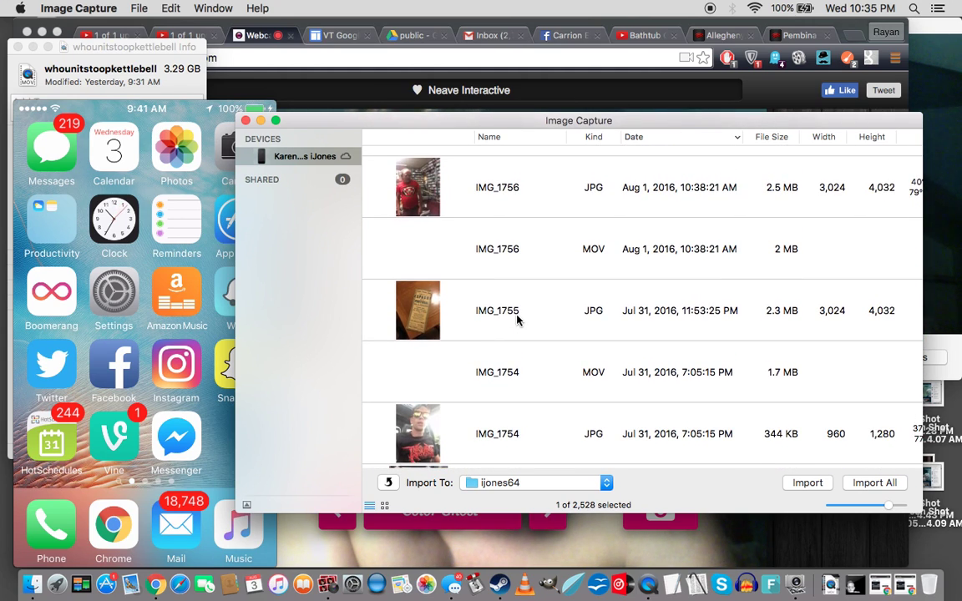
{"action": "scroll", "coordinate": [517, 321], "scroll_direction": "up", "scroll_amount": 1}
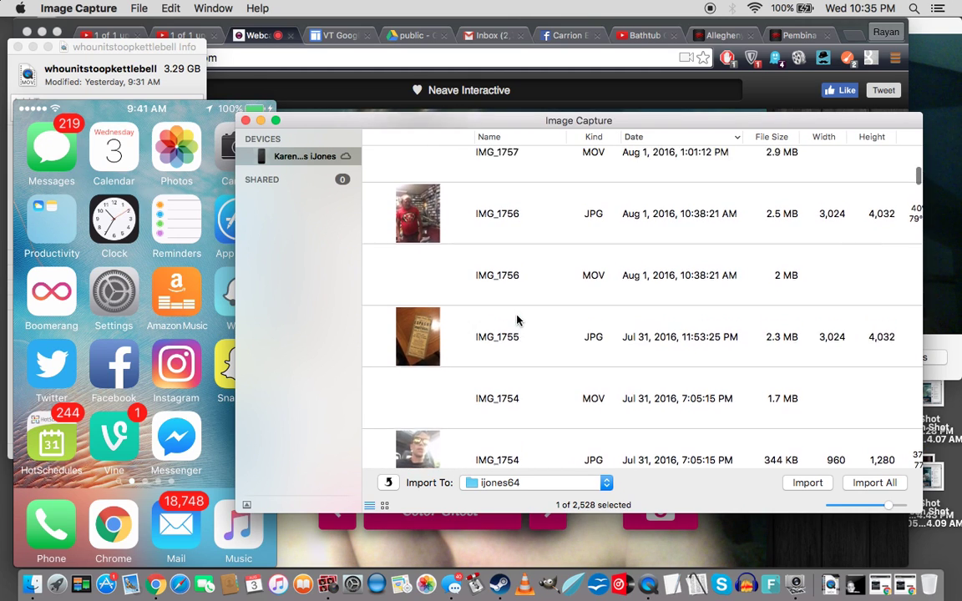
{"action": "scroll", "coordinate": [517, 321], "scroll_direction": "up", "scroll_amount": 2}
{"action": "scroll", "coordinate": [517, 320], "scroll_direction": "down", "scroll_amount": 1}
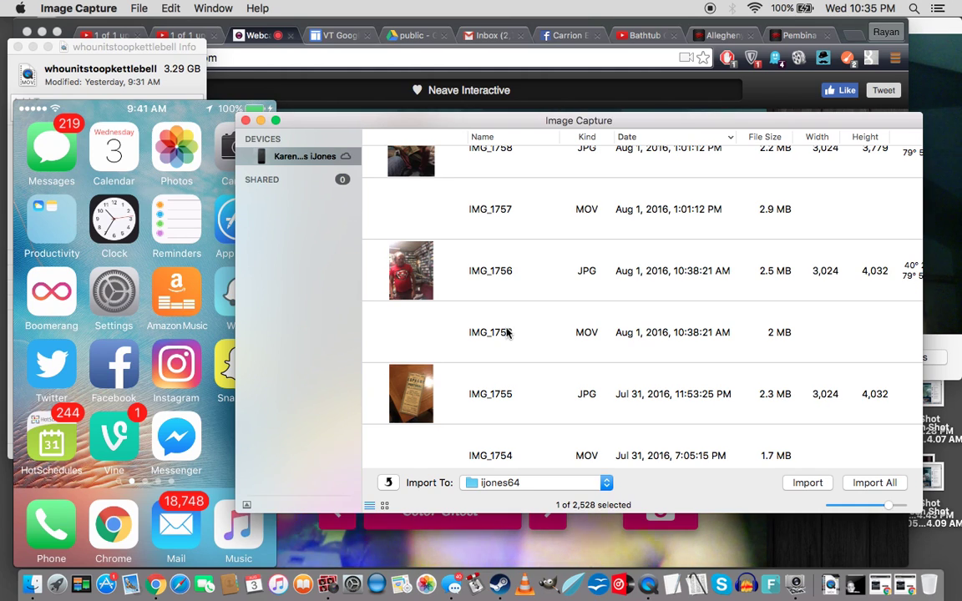
{"action": "left_click", "coordinate": [505, 334], "text": "shift"}
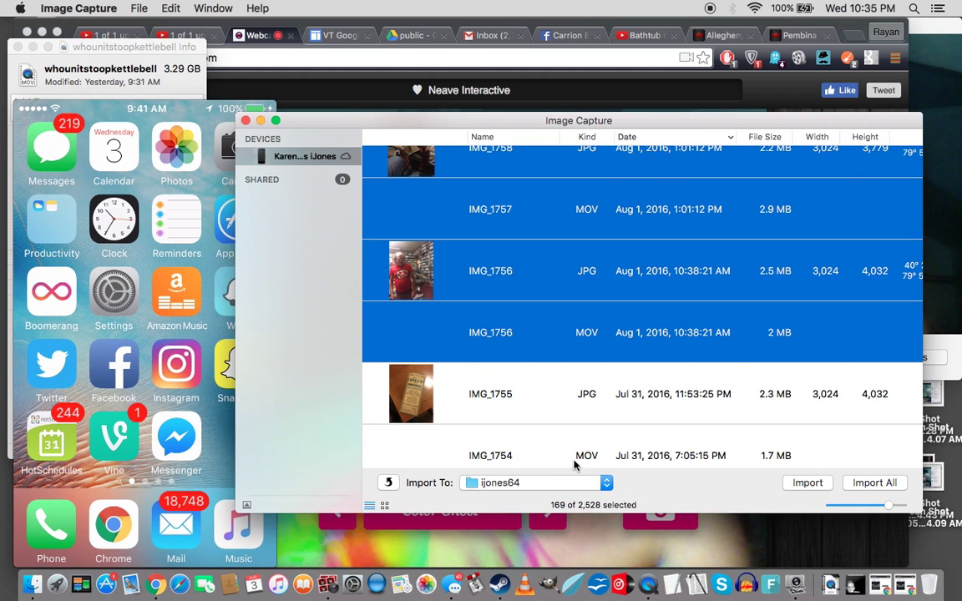
Create a folder named PGH in Documents and set it as the import destination
{"action": "left_click", "coordinate": [584, 487]}
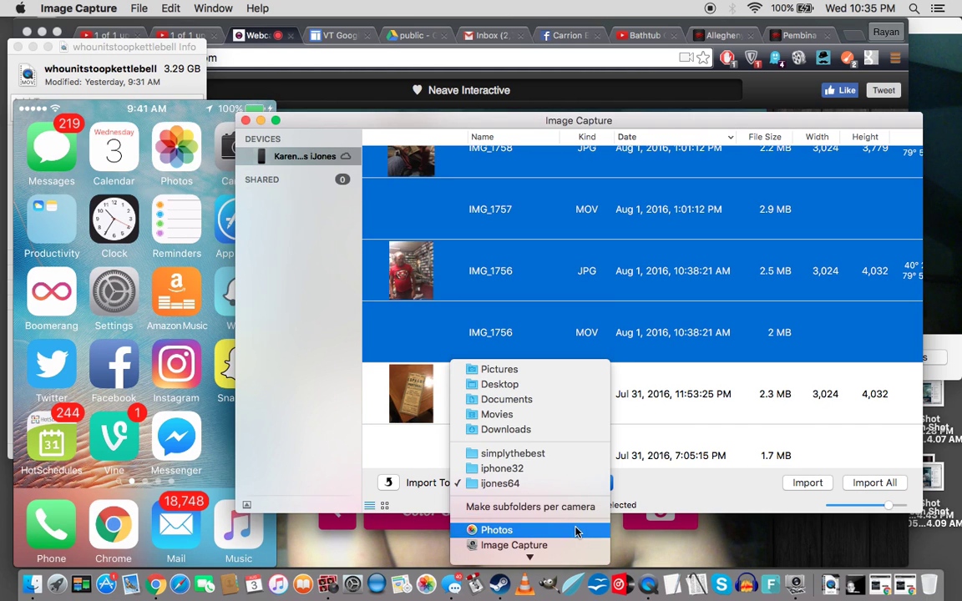
{"action": "mouse_move", "coordinate": [541, 558]}
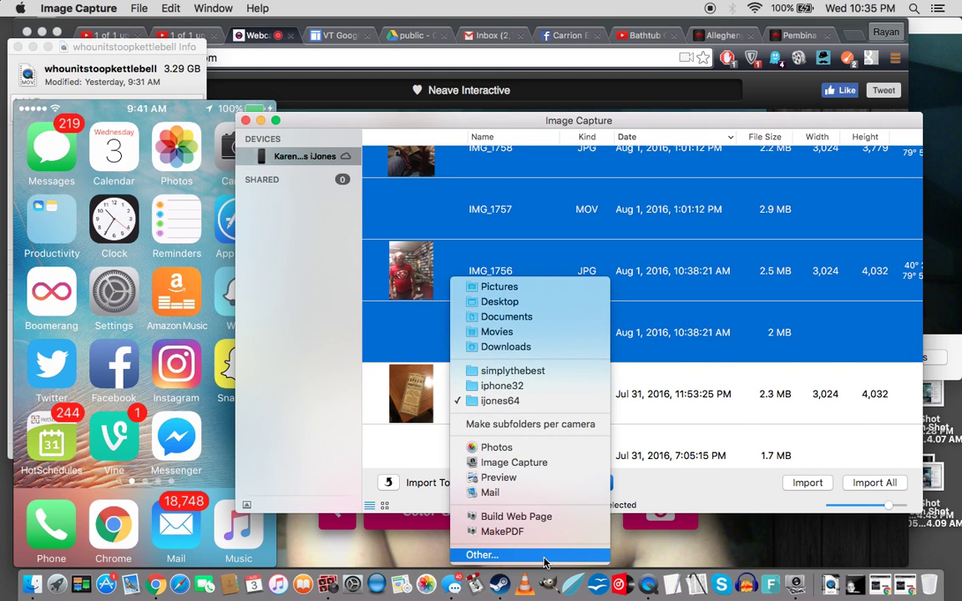
{"action": "left_click", "coordinate": [543, 556]}
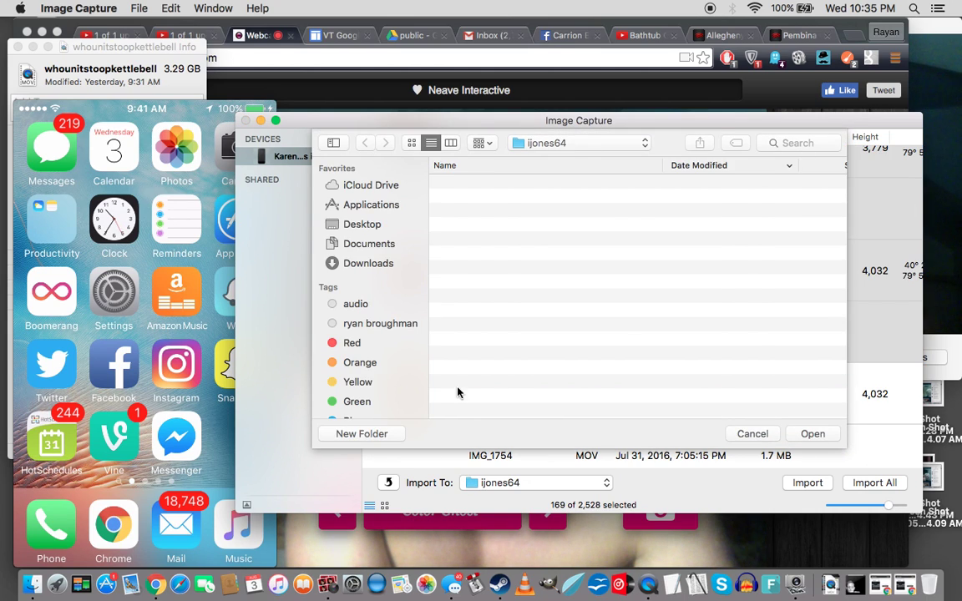
{"action": "left_click", "coordinate": [360, 225]}
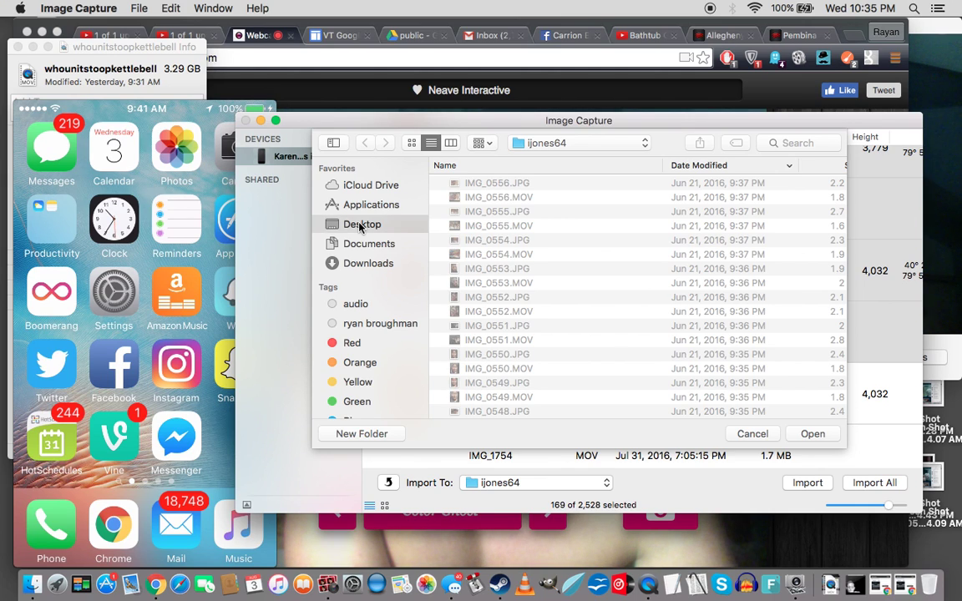
{"action": "left_click", "coordinate": [373, 245]}
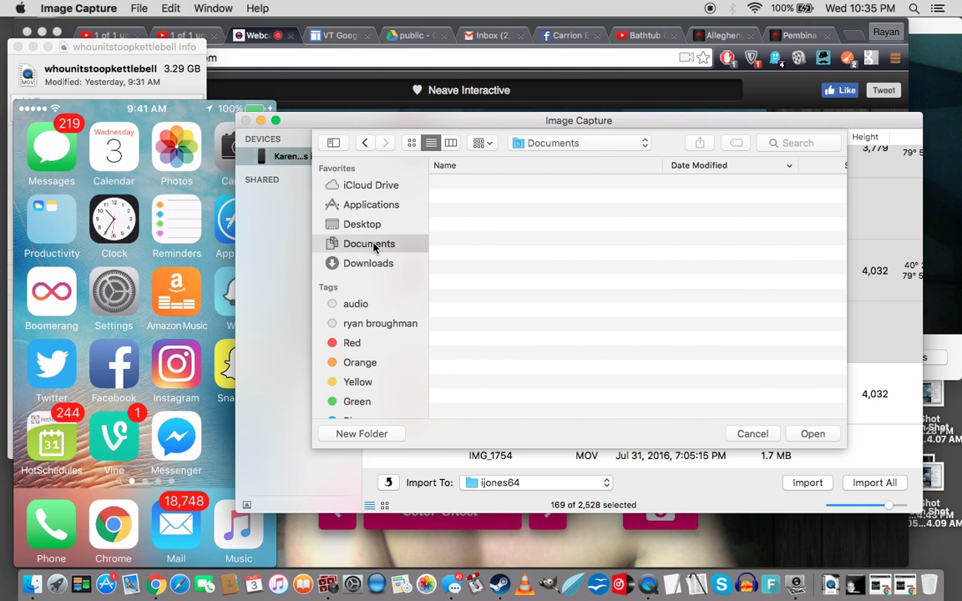
{"action": "left_click", "coordinate": [361, 433]}
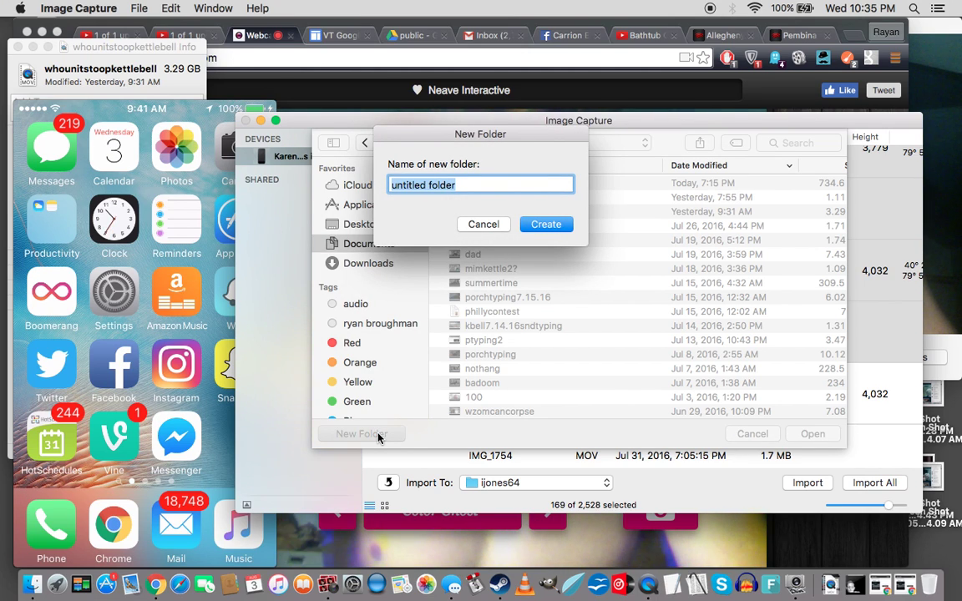
{"action": "type", "text": "PGH"}
{"action": "key", "text": "Return"}
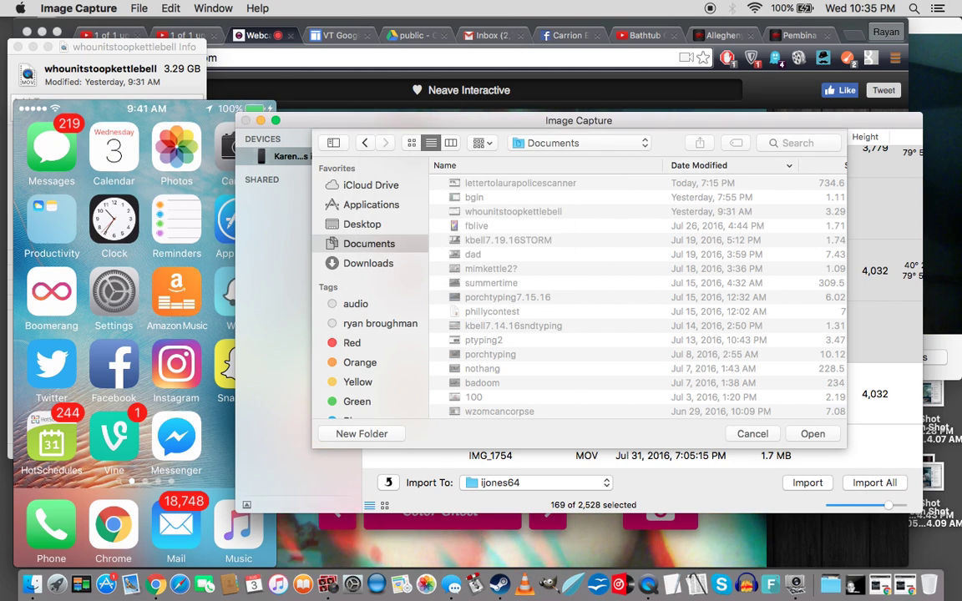
{"action": "left_click", "coordinate": [810, 434]}
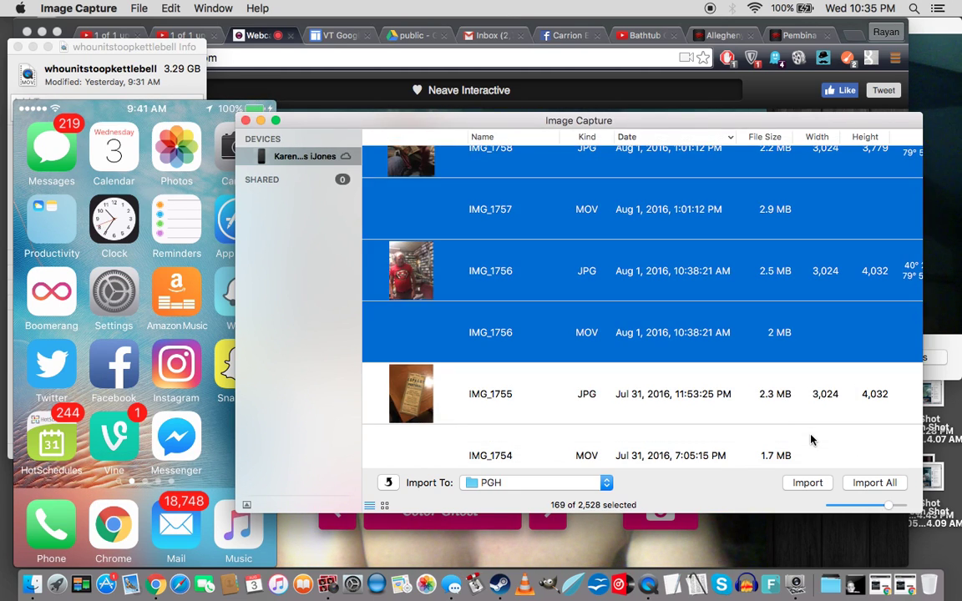
Reselect the range from the IMG_1756 MOV up to IMG_1877 and import it into the PGH folder
{"action": "left_click", "coordinate": [863, 485]}
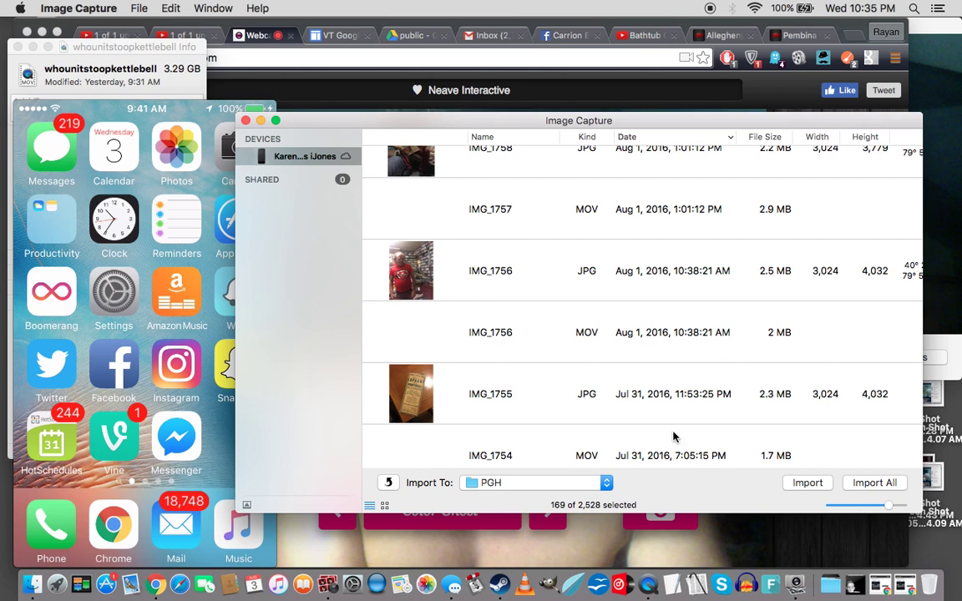
{"action": "left_click", "coordinate": [526, 336]}
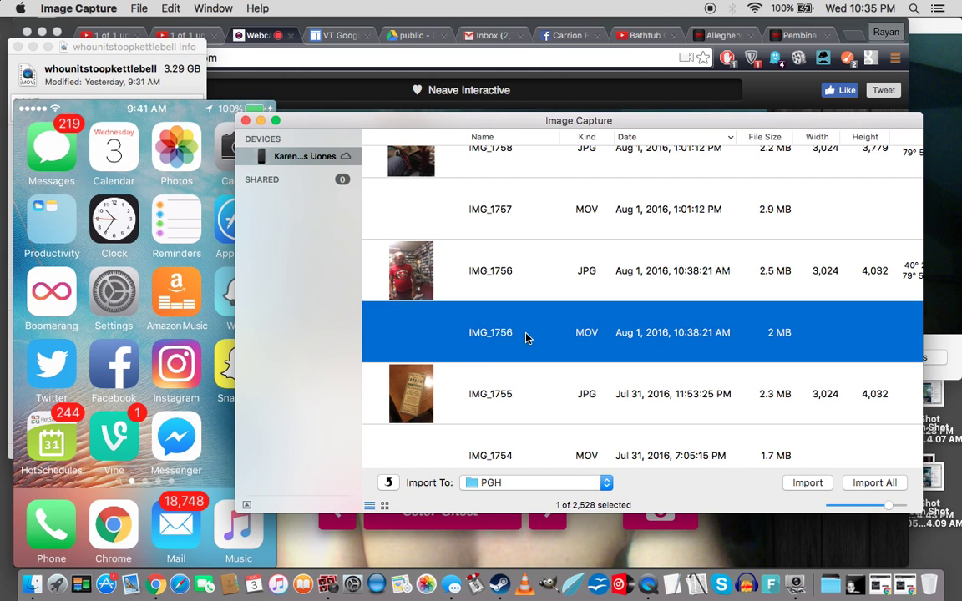
{"action": "scroll", "coordinate": [526, 337], "scroll_direction": "up", "scroll_amount": 15}
{"action": "scroll", "coordinate": [526, 338], "scroll_direction": "up", "scroll_amount": 10}
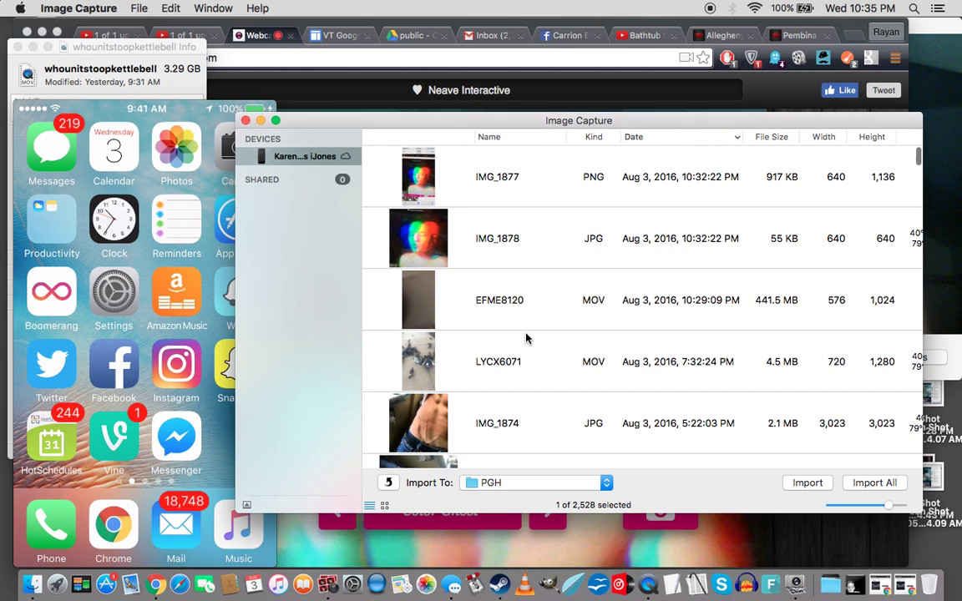
{"action": "left_click", "coordinate": [494, 188], "text": "shift"}
{"action": "left_click", "coordinate": [801, 483]}
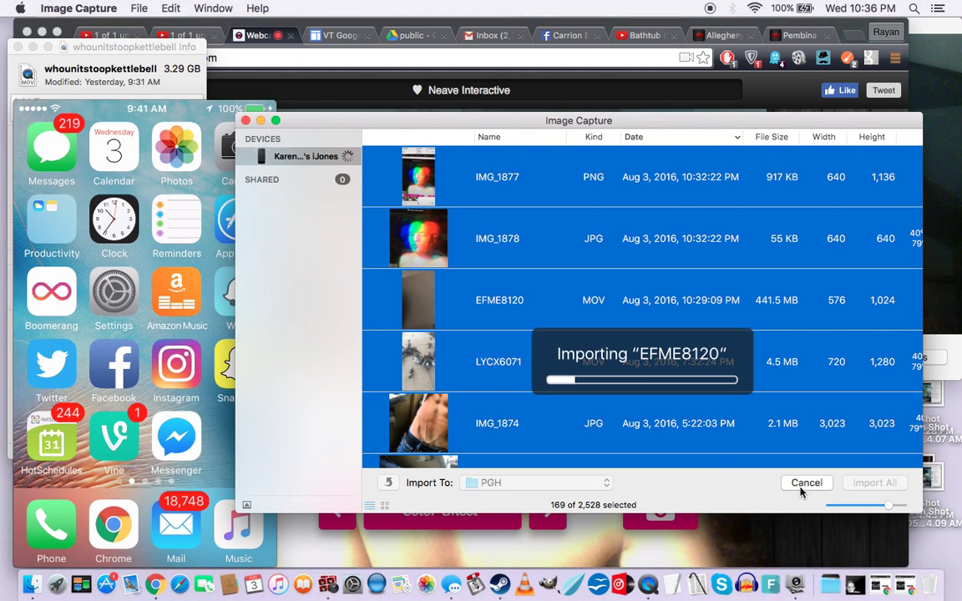
Switch to Chrome and bring up the public folder in Google Drive, closing the extra Drive tab opened from the VT portal
{"action": "left_click", "coordinate": [154, 585]}
{"action": "left_click", "coordinate": [341, 36]}
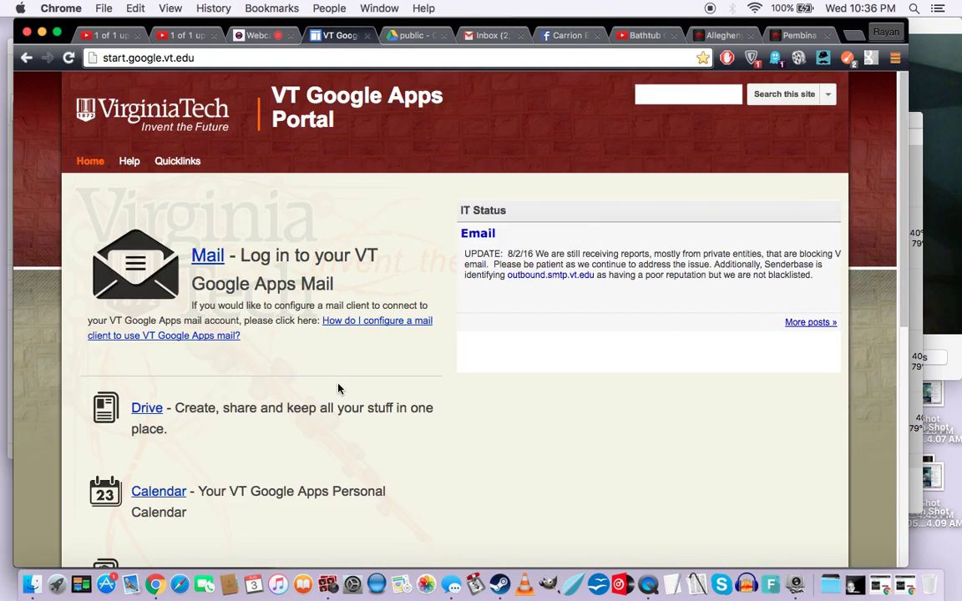
{"action": "left_click", "coordinate": [146, 410]}
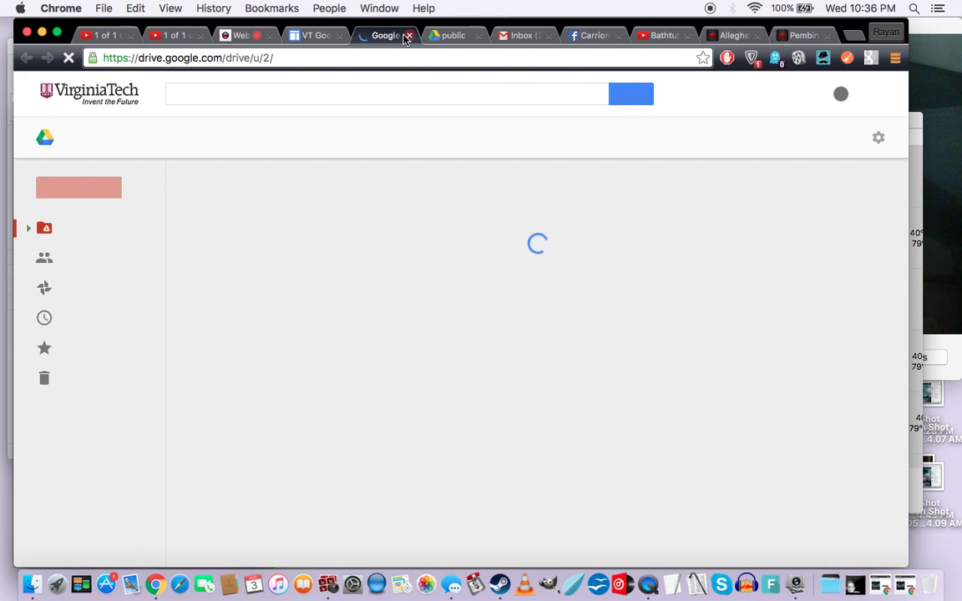
{"action": "left_click", "coordinate": [407, 36]}
{"action": "left_click", "coordinate": [406, 37]}
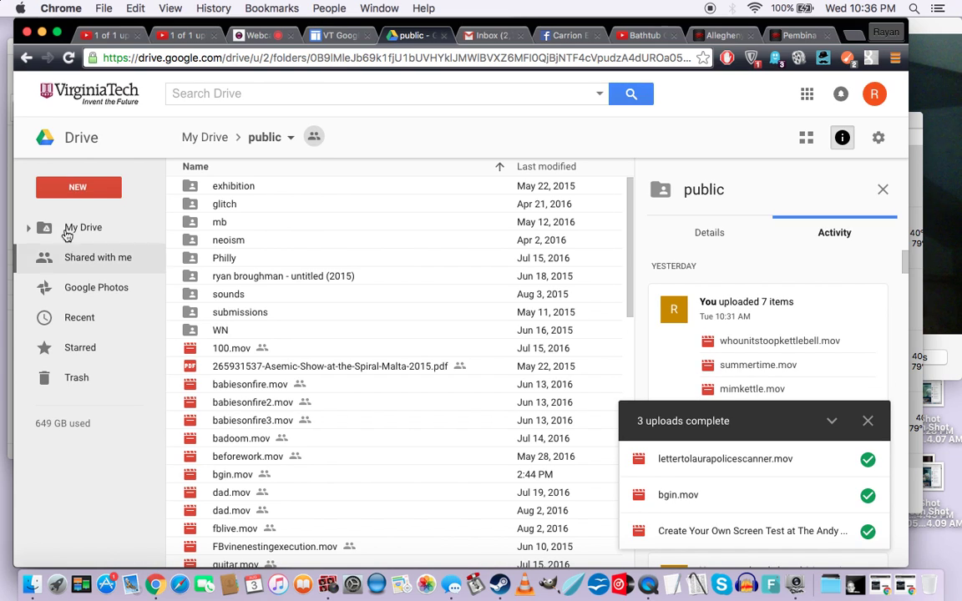
Create a folder named PGH inside the public Drive folder
{"action": "left_click", "coordinate": [74, 187]}
{"action": "left_click", "coordinate": [73, 224]}
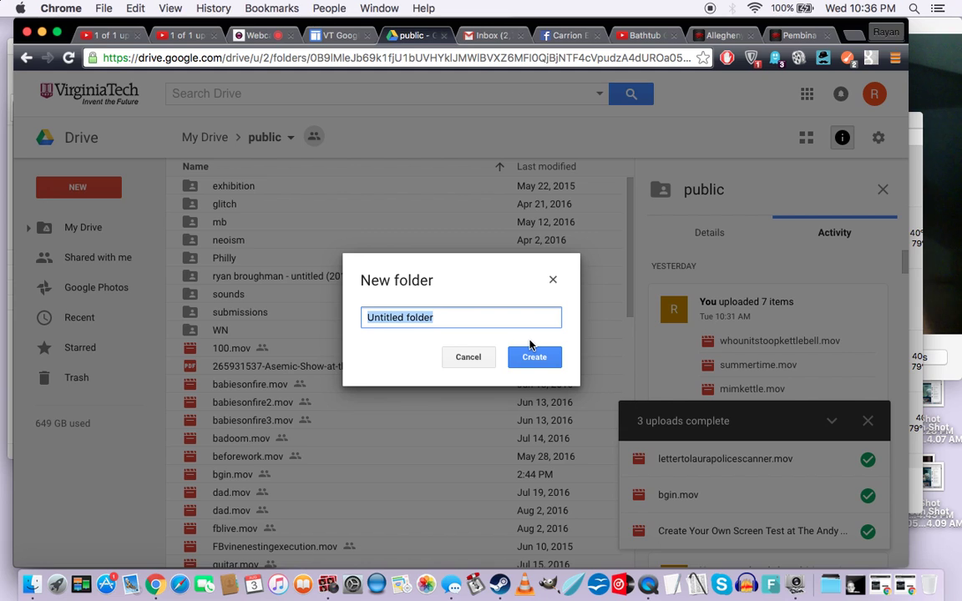
{"action": "type", "text": "PGH"}
{"action": "key", "text": "Return"}
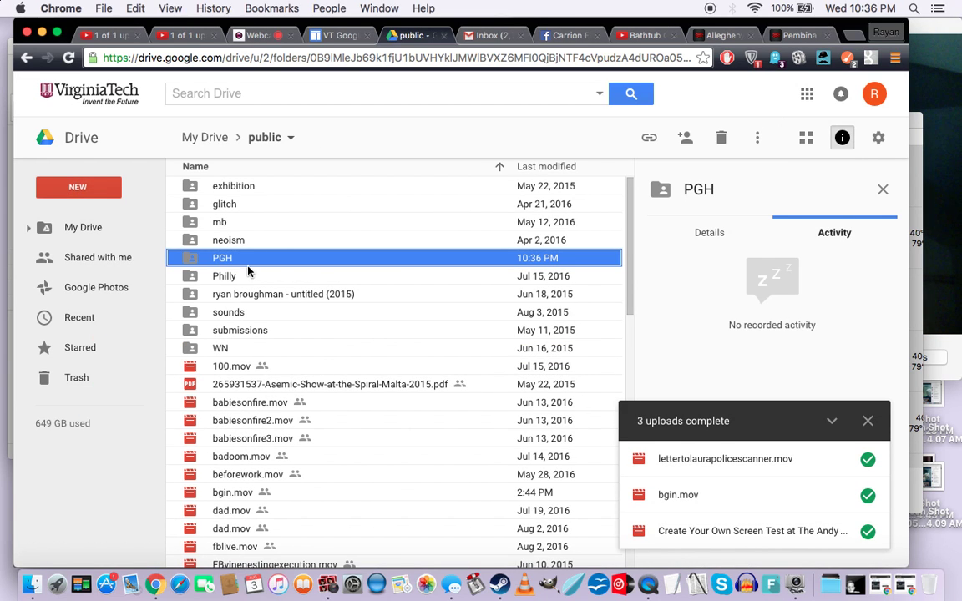
Open the PGH folder in Drive and create a subfolder named AUG1-3 in it
{"action": "double_click", "coordinate": [224, 259]}
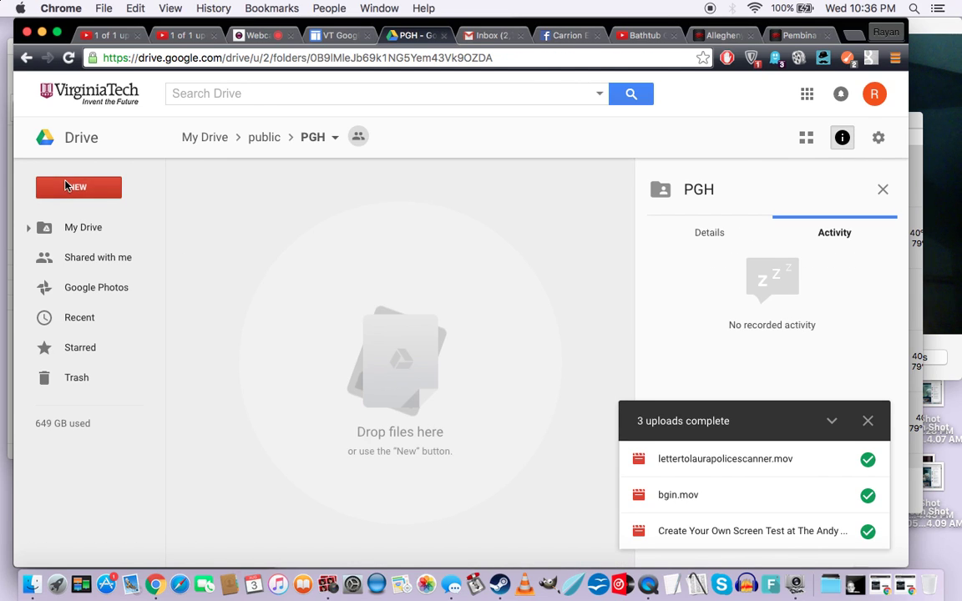
{"action": "left_click", "coordinate": [86, 189]}
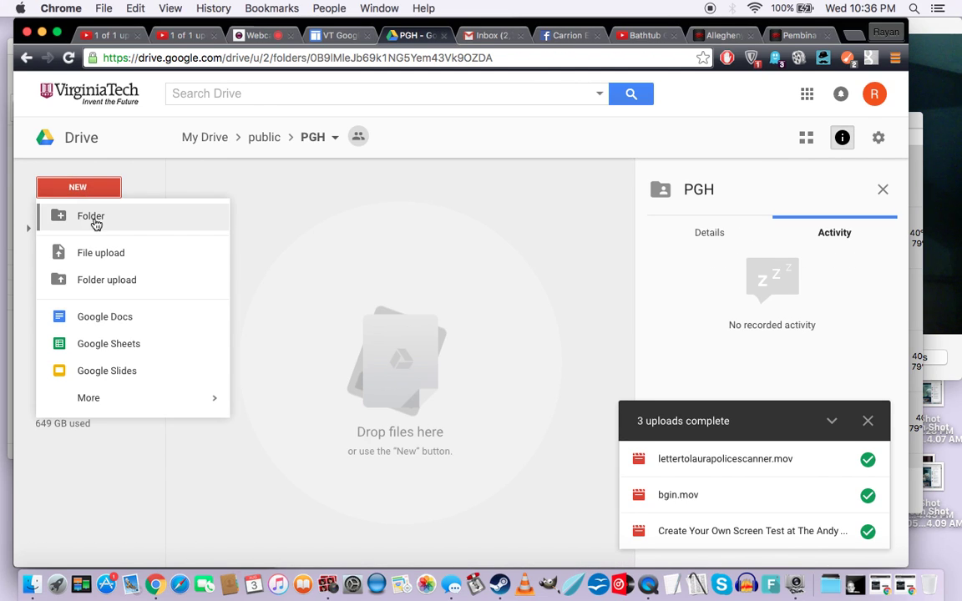
{"action": "left_click", "coordinate": [94, 218]}
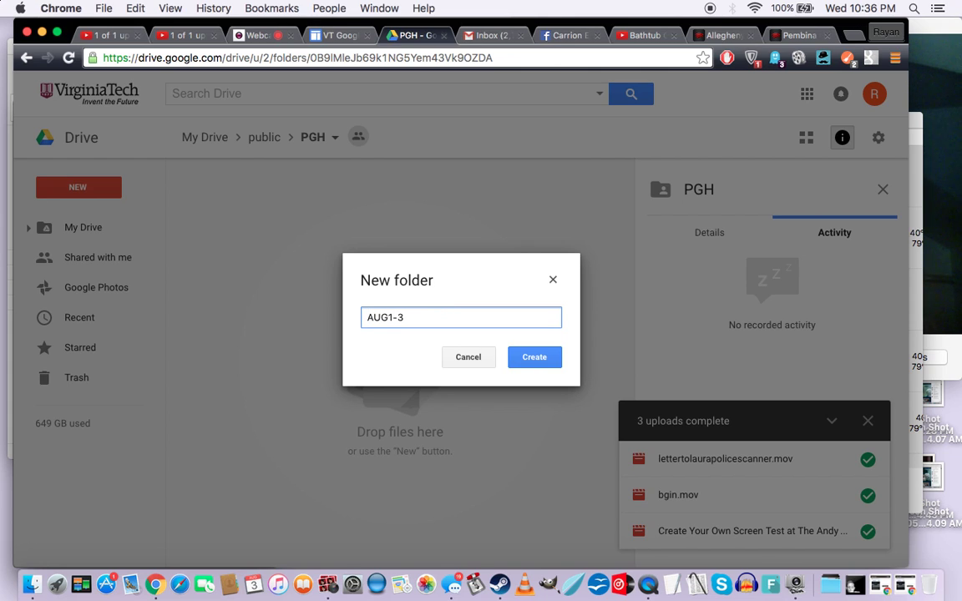
{"action": "key", "text": "Return"}
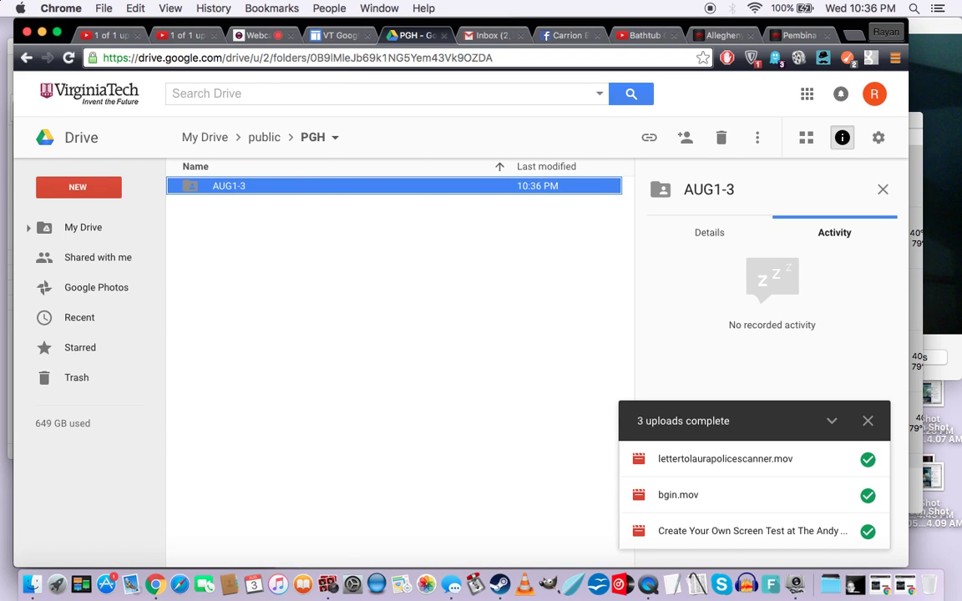
Check the import progress in Image Capture and return to Chrome
{"action": "key", "text": "super+Tab"}
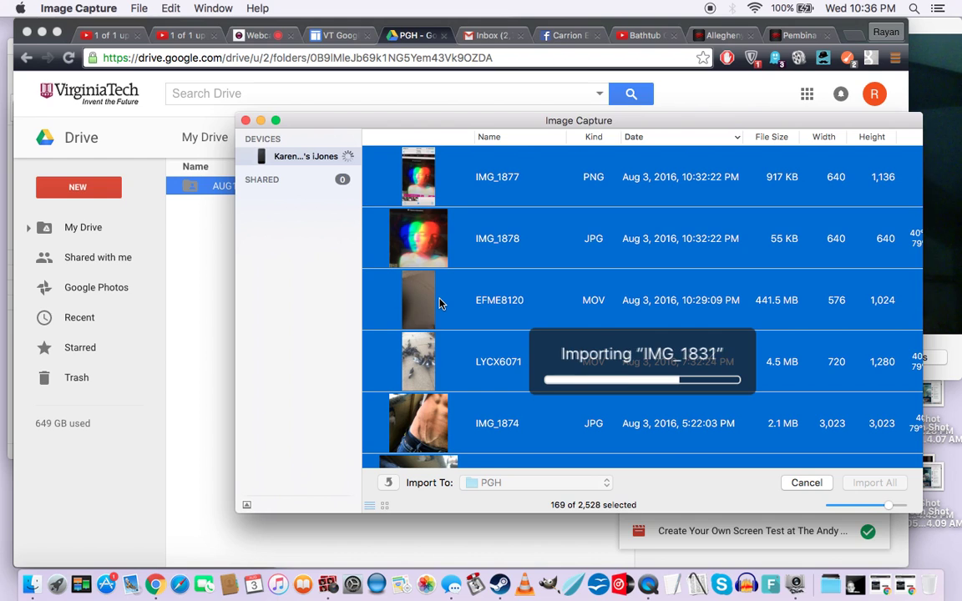
{"action": "key", "text": "super+Tab"}
{"action": "key", "text": "super+Tab"}
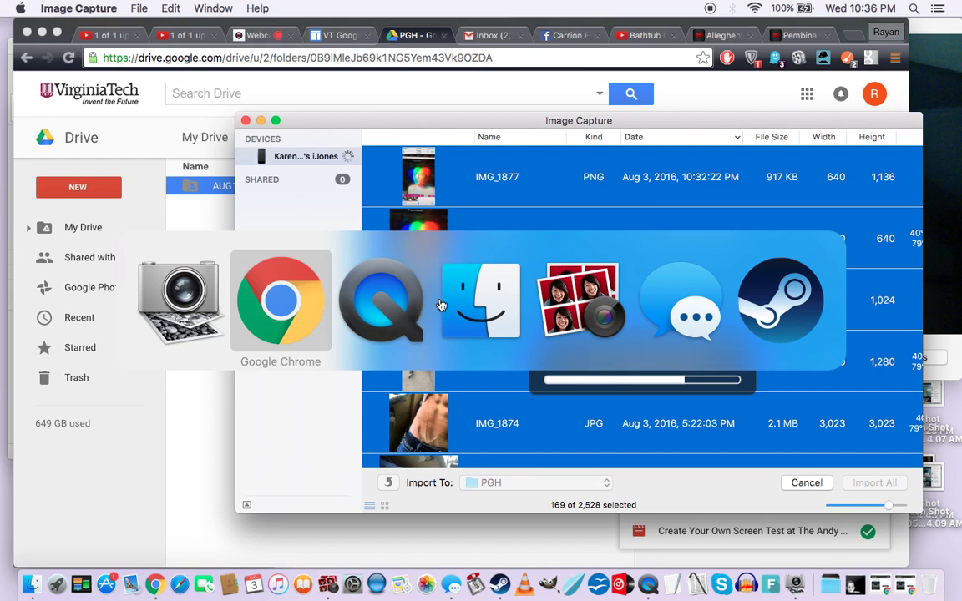
{"action": "key", "text": "super+Tab"}
{"action": "key", "text": "super+Tab"}
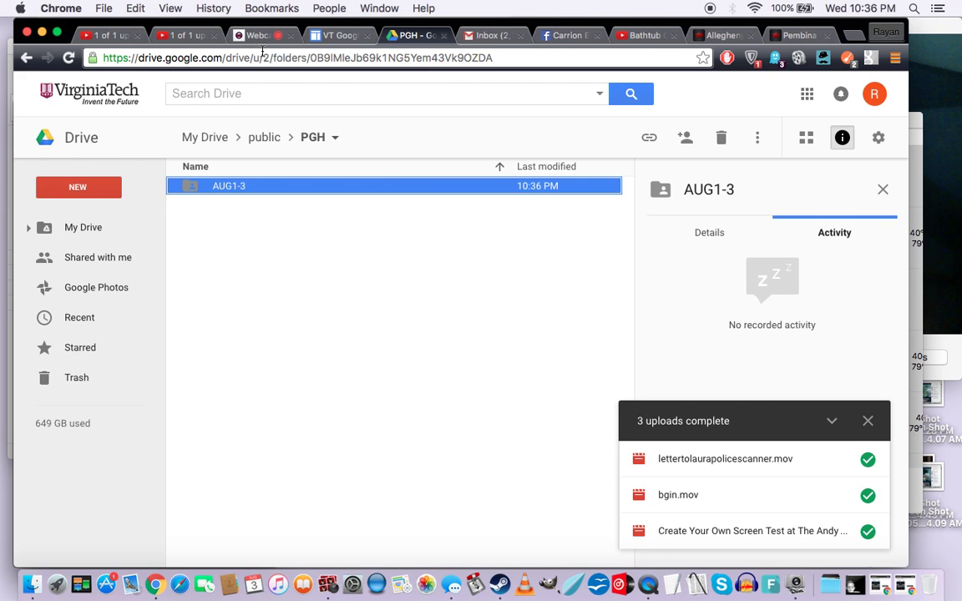
Show the Webcam Toy page with the mirrored phone view, Photo Booth and Image Capture windows in front of it
{"action": "left_click", "coordinate": [267, 37]}
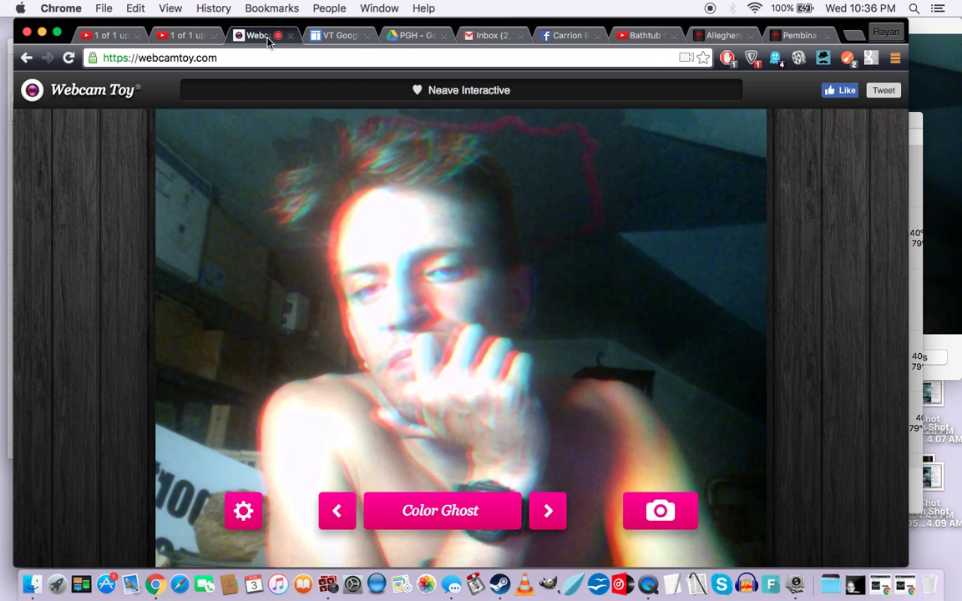
{"action": "key", "text": "super+Tab"}
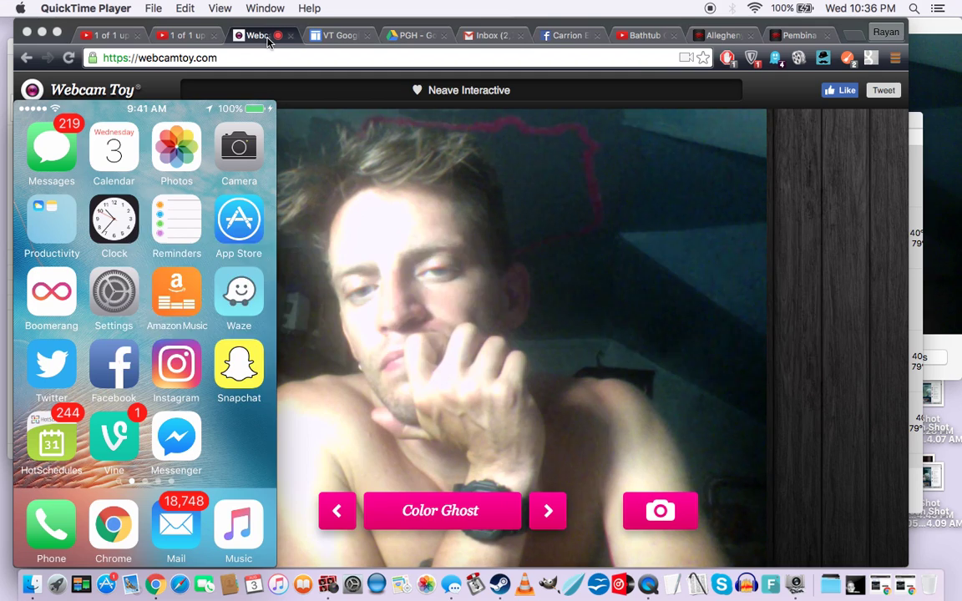
{"action": "key", "text": "super+Tab"}
{"action": "key", "text": "super+Tab"}
{"action": "key", "text": "super+Tab"}
{"action": "key", "text": "super+Tab"}
{"action": "key", "text": "super+Tab"}
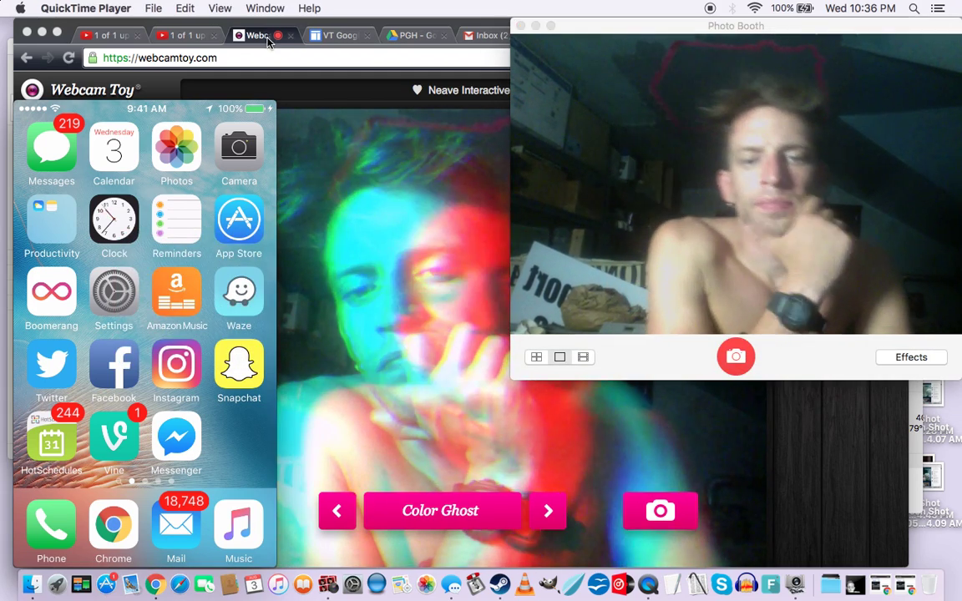
{"action": "key", "text": "super+Tab"}
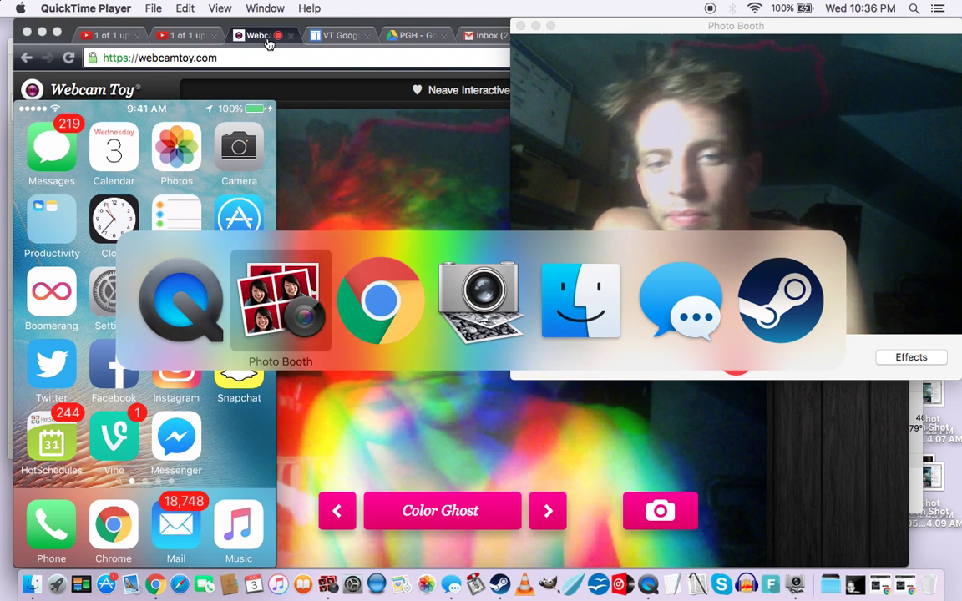
{"action": "key", "text": "super+Tab"}
{"action": "key", "text": "super+Tab"}
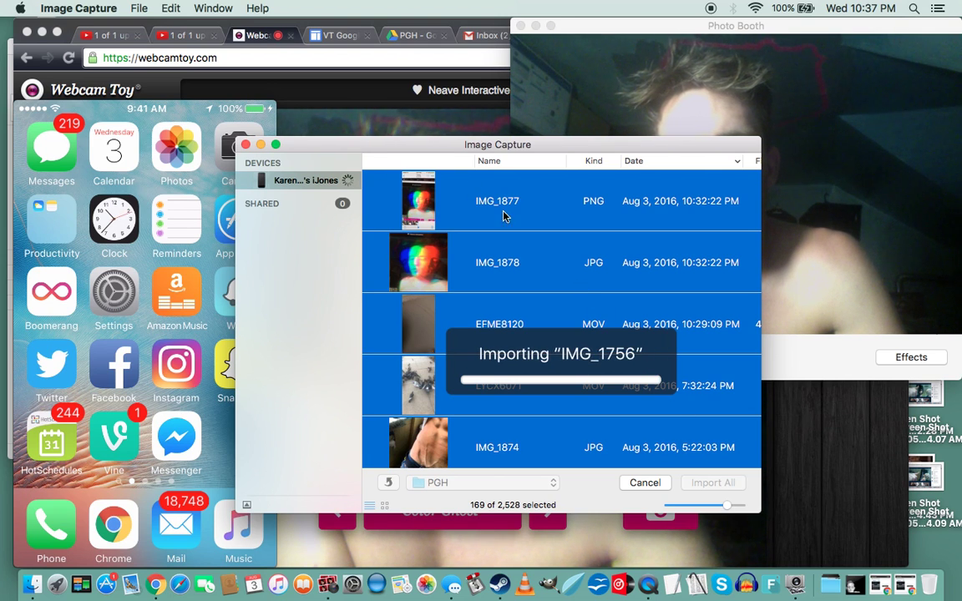
Open the PGH folder from Documents in a new Finder window and close the whounitstoopkettlebell info window
{"action": "left_click_drag", "start_coordinate": [408, 140], "coordinate": [568, 143]}
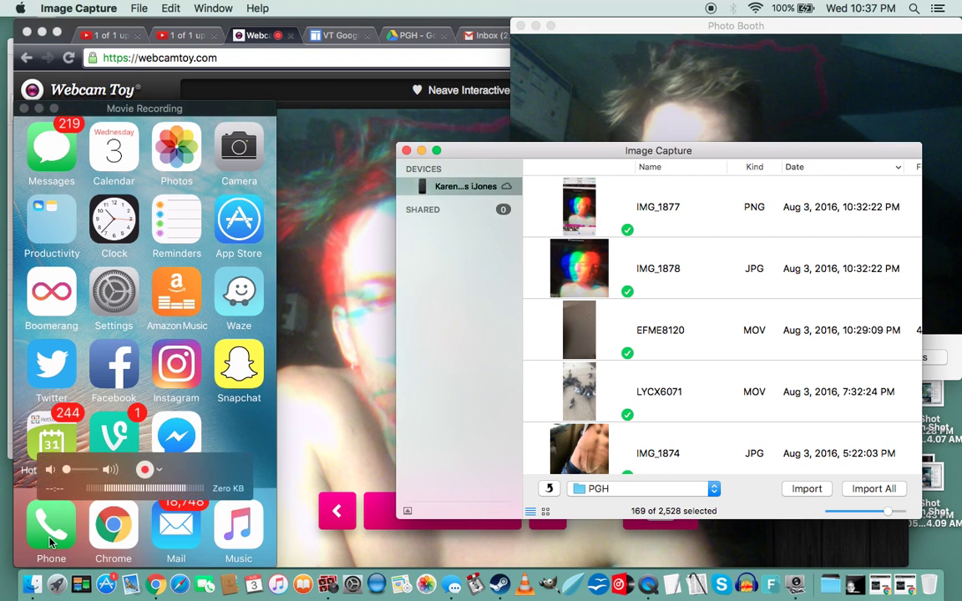
{"action": "left_click", "coordinate": [155, 584]}
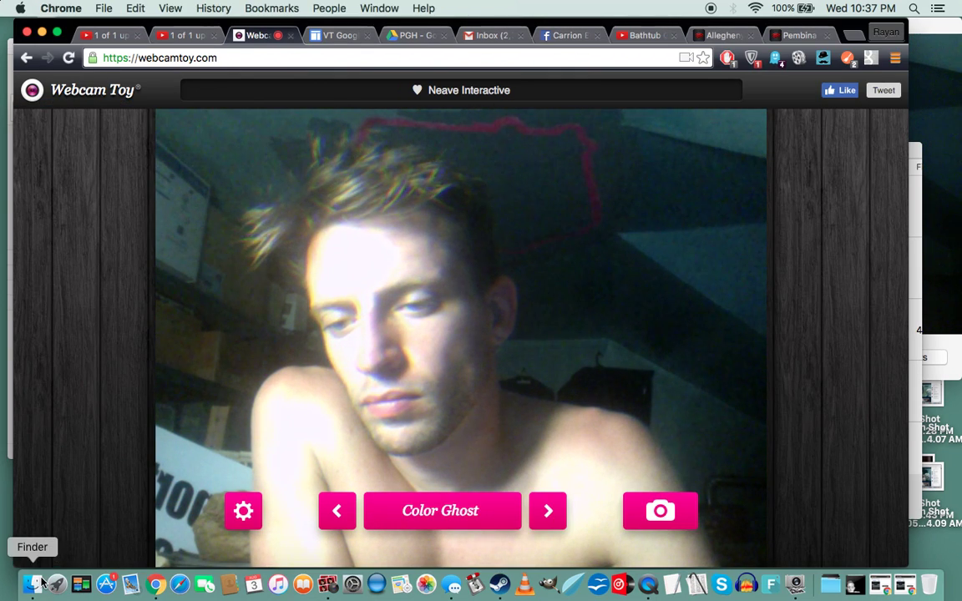
{"action": "left_click", "coordinate": [33, 585]}
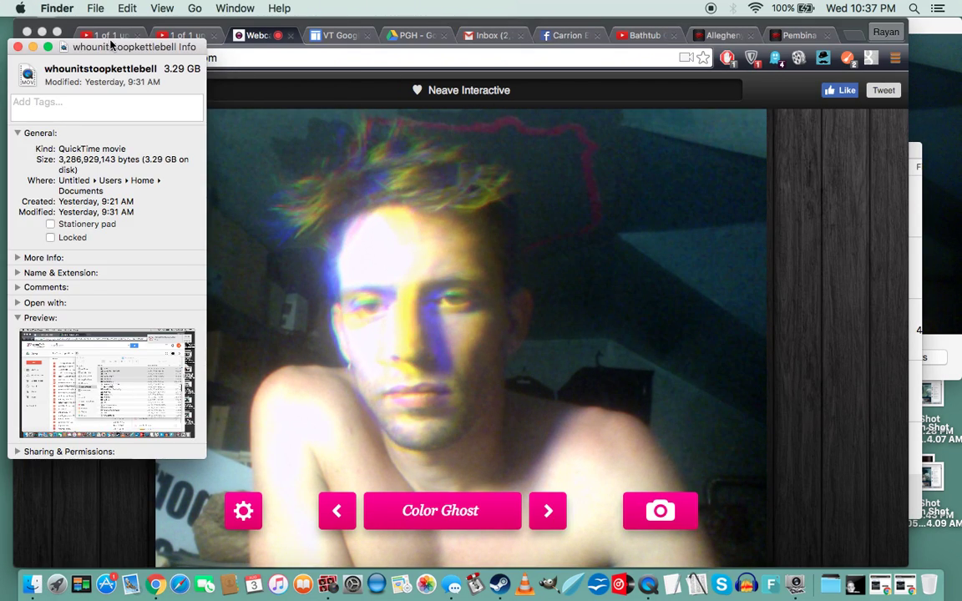
{"action": "key", "text": "super+n"}
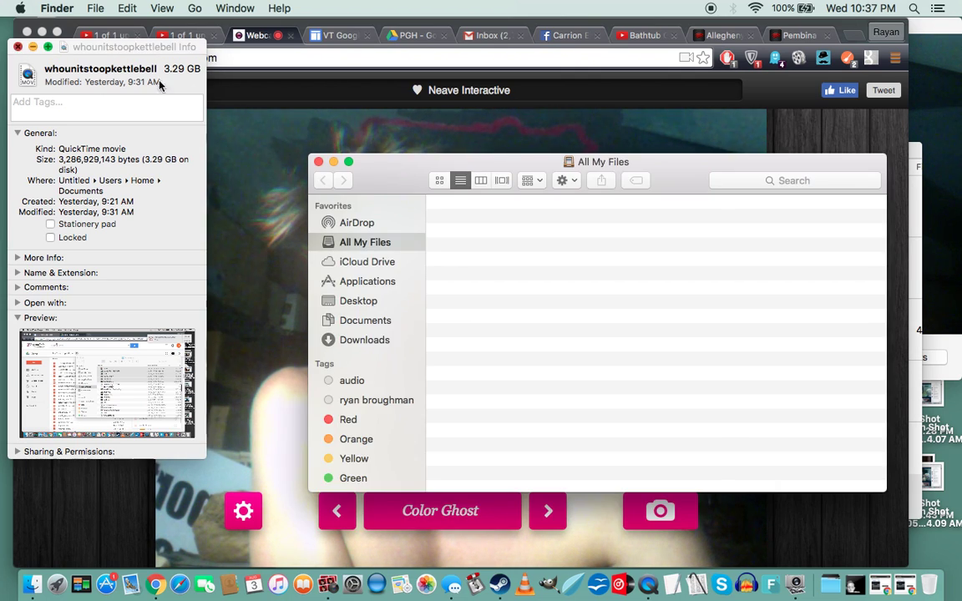
{"action": "key", "text": "super+w"}
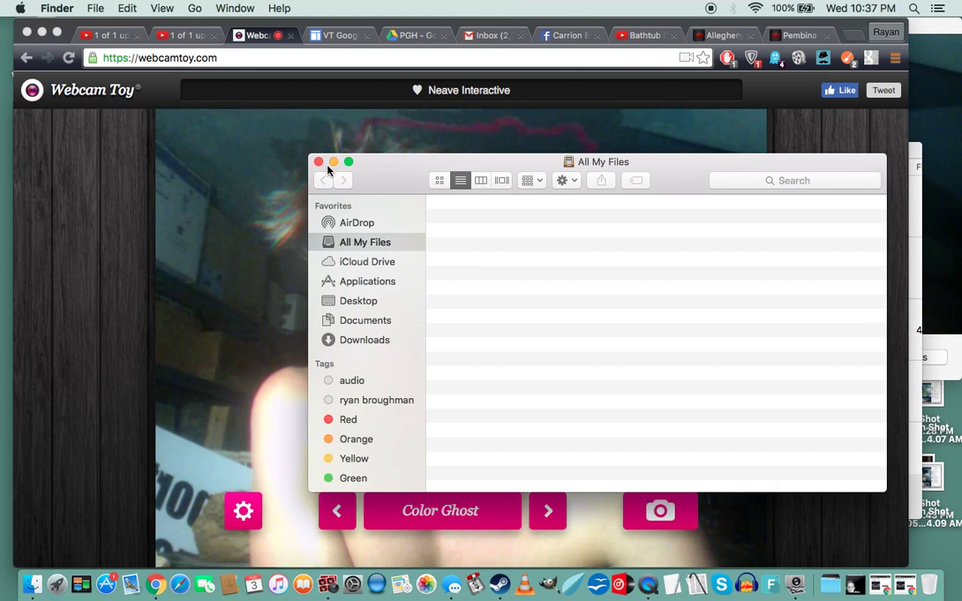
{"action": "left_click", "coordinate": [373, 322]}
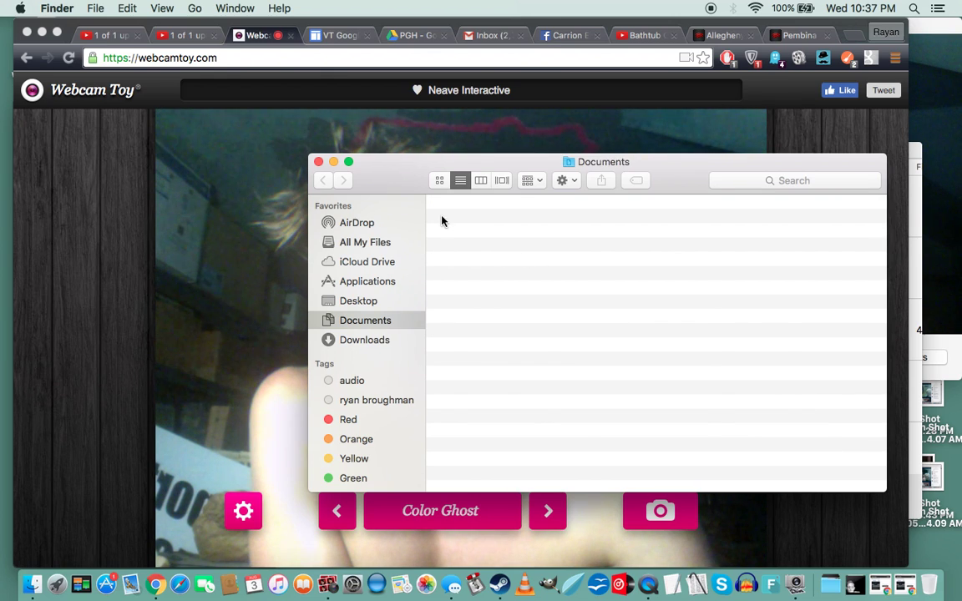
{"action": "double_click", "coordinate": [464, 222]}
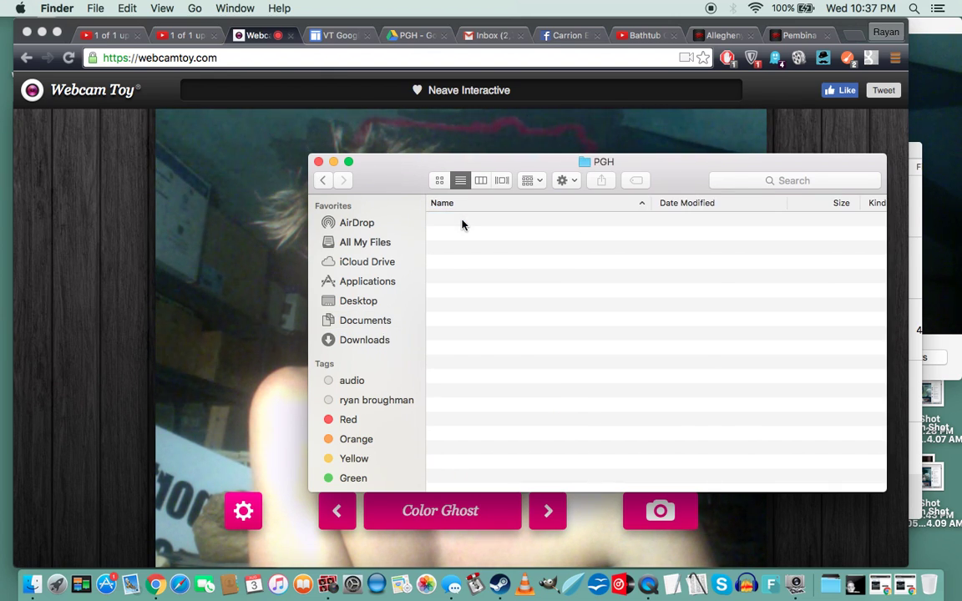
Select all files in the local PGH folder and upload them into the AUG1-3 folder in Google Drive
{"action": "left_click", "coordinate": [481, 264]}
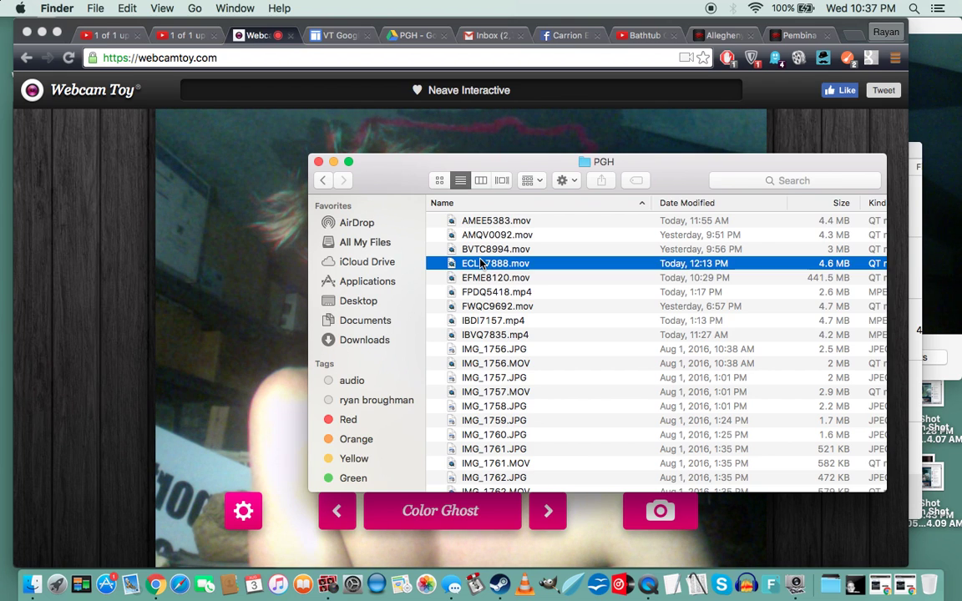
{"action": "key", "text": "super+c"}
{"action": "key", "text": "super+a"}
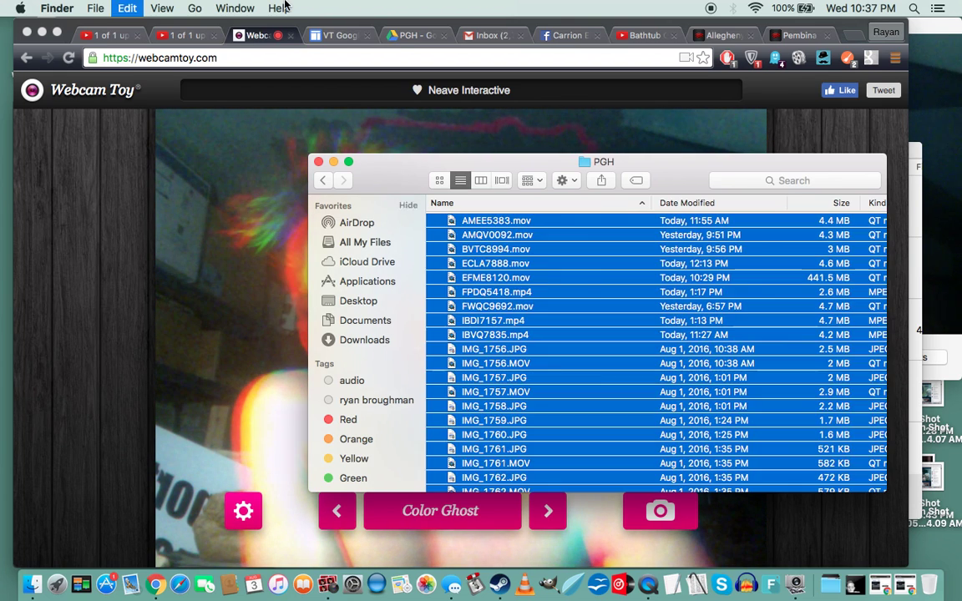
{"action": "left_click", "coordinate": [410, 38]}
{"action": "left_click", "coordinate": [410, 37]}
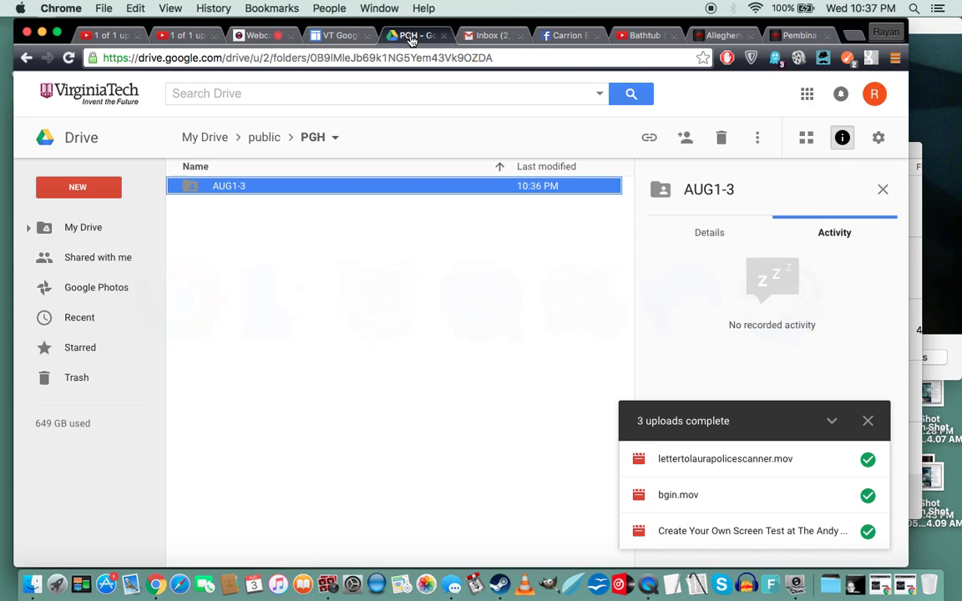
{"action": "key", "text": "super+Tab"}
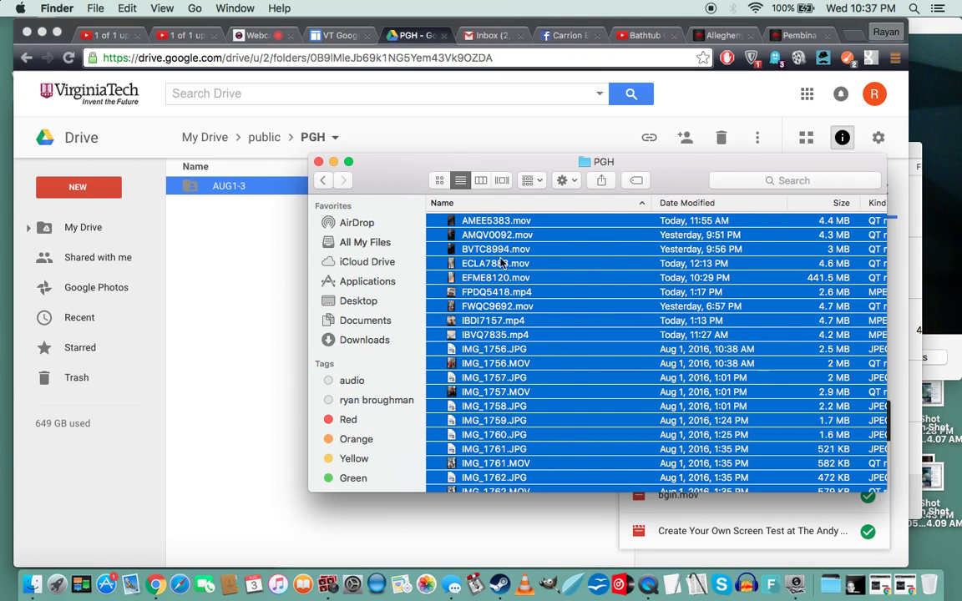
{"action": "left_click_drag", "start_coordinate": [432, 242], "coordinate": [242, 261]}
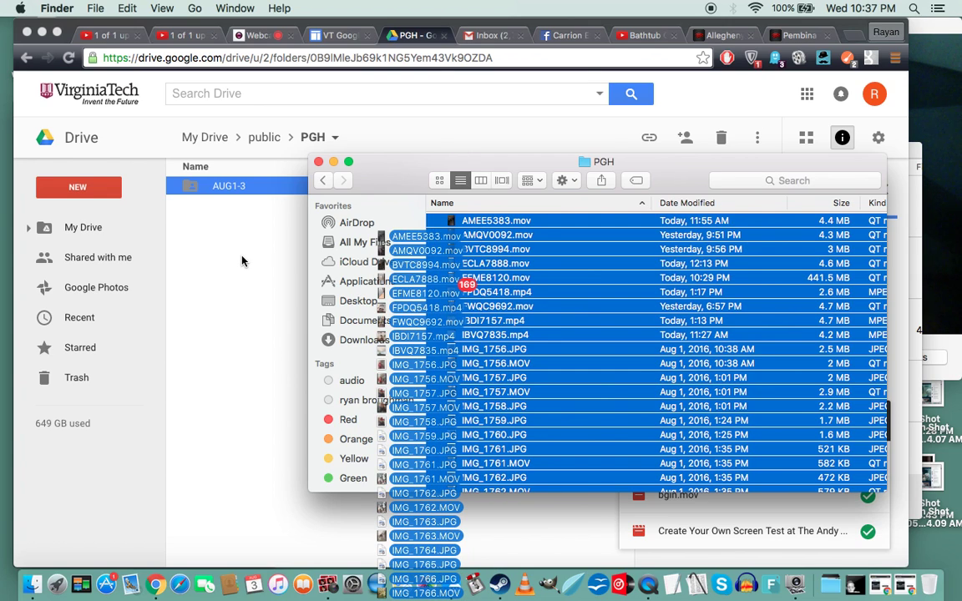
{"action": "left_click_drag", "start_coordinate": [242, 262], "coordinate": [234, 193]}
{"action": "key", "text": "super+Tab"}
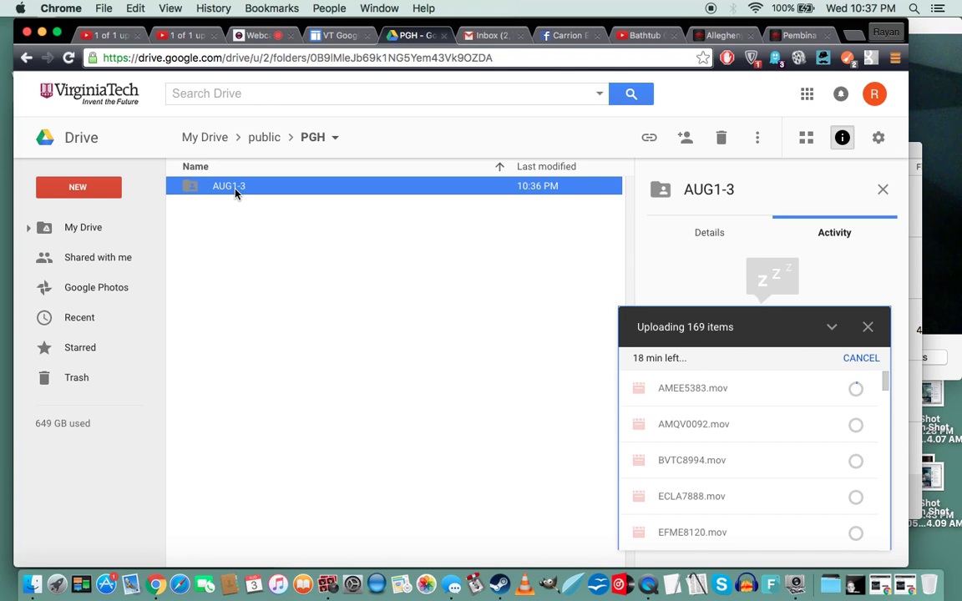
{"action": "key", "text": "super+Tab"}
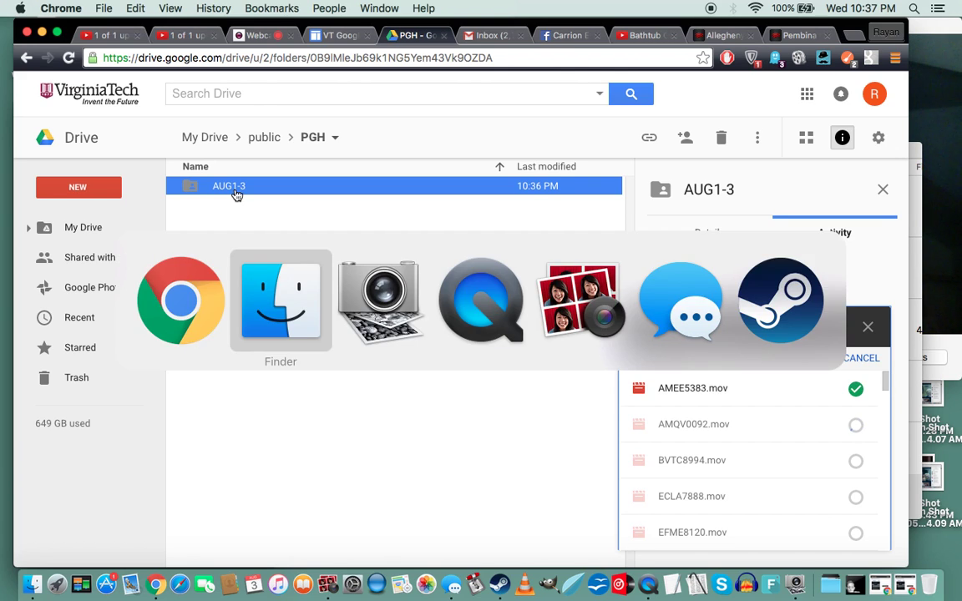
{"action": "key", "text": "super+Tab"}
{"action": "key", "text": "super+Tab"}
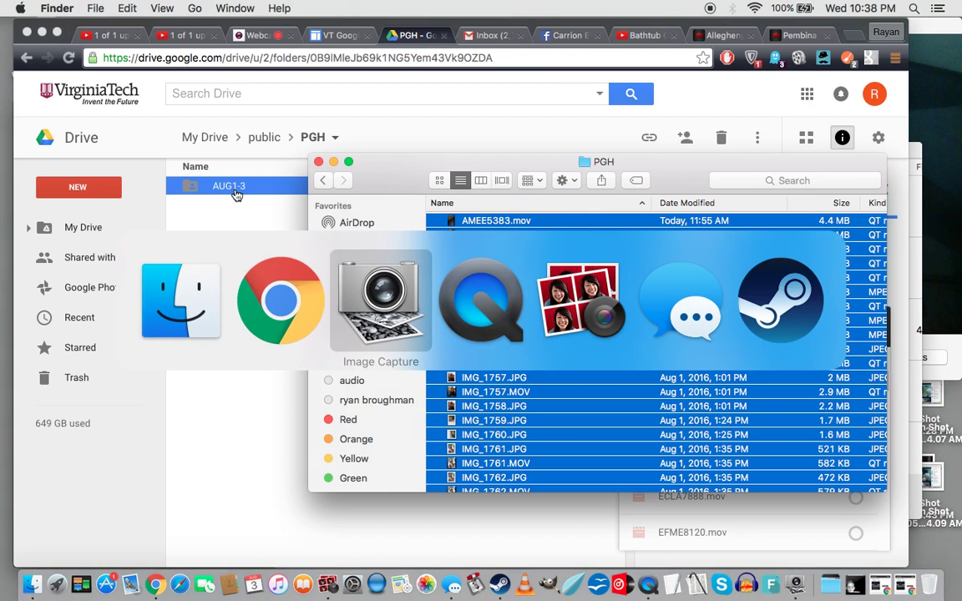
{"action": "key", "text": "super+Tab"}
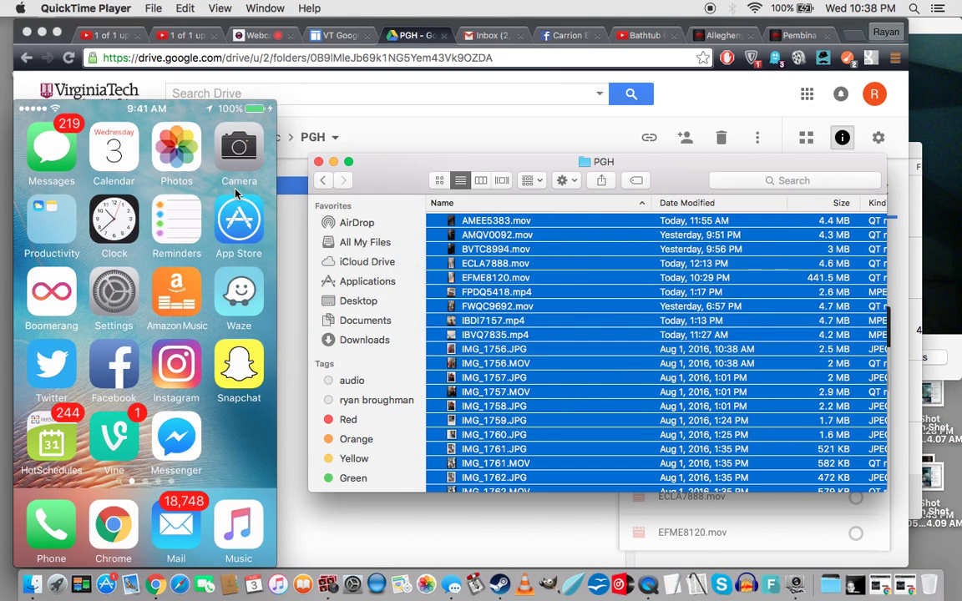
{"action": "key", "text": "super+Tab"}
{"action": "key", "text": "super+Tab"}
{"action": "key", "text": "super+Tab"}
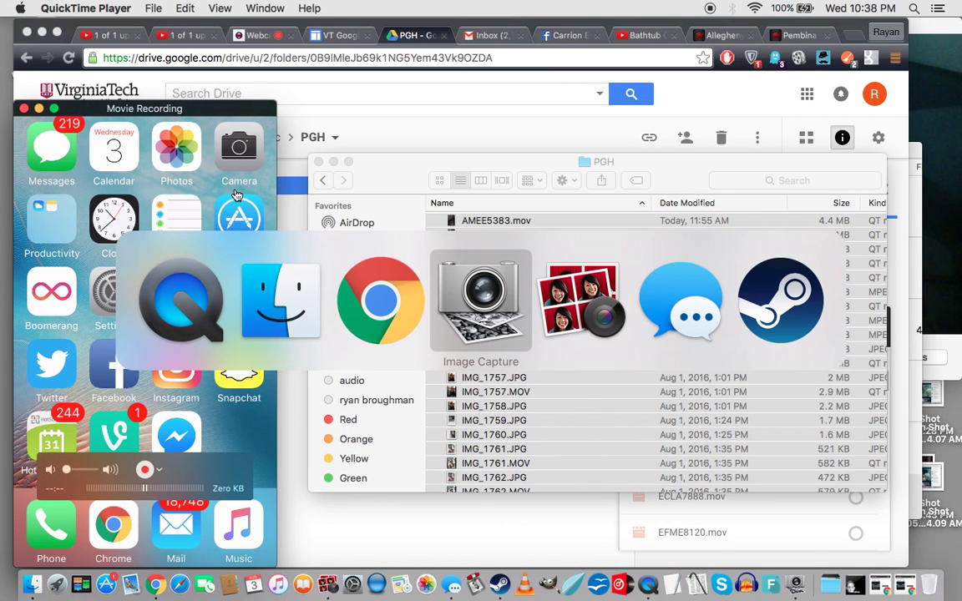
{"action": "key", "text": "super+Tab"}
{"action": "key", "text": "super+Tab"}
{"action": "key", "text": "super+Tab"}
{"action": "key", "text": "super+Tab"}
{"action": "key", "text": "super+Tab"}
{"action": "key", "text": "super+Tab"}
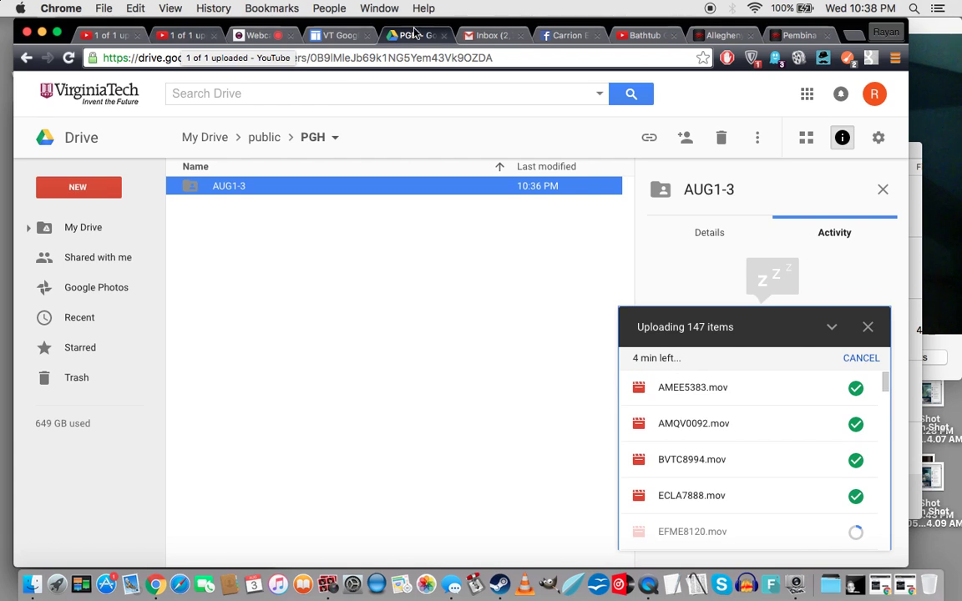
Switch to the Facebook profile page and look through its latest timeline posts
{"action": "left_click", "coordinate": [551, 37]}
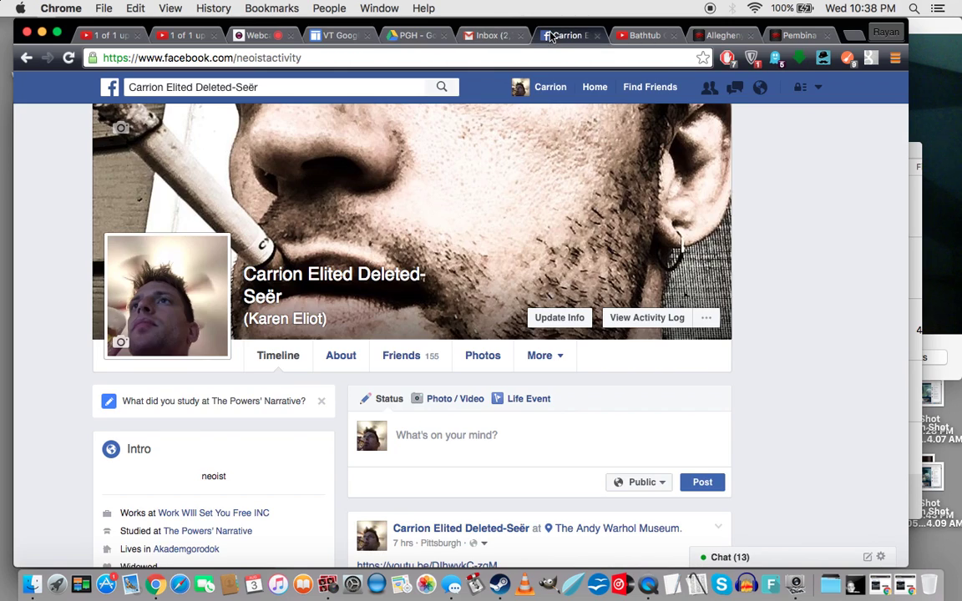
{"action": "scroll", "coordinate": [786, 359], "scroll_direction": "down", "scroll_amount": 5}
{"action": "scroll", "coordinate": [785, 358], "scroll_direction": "down", "scroll_amount": 2}
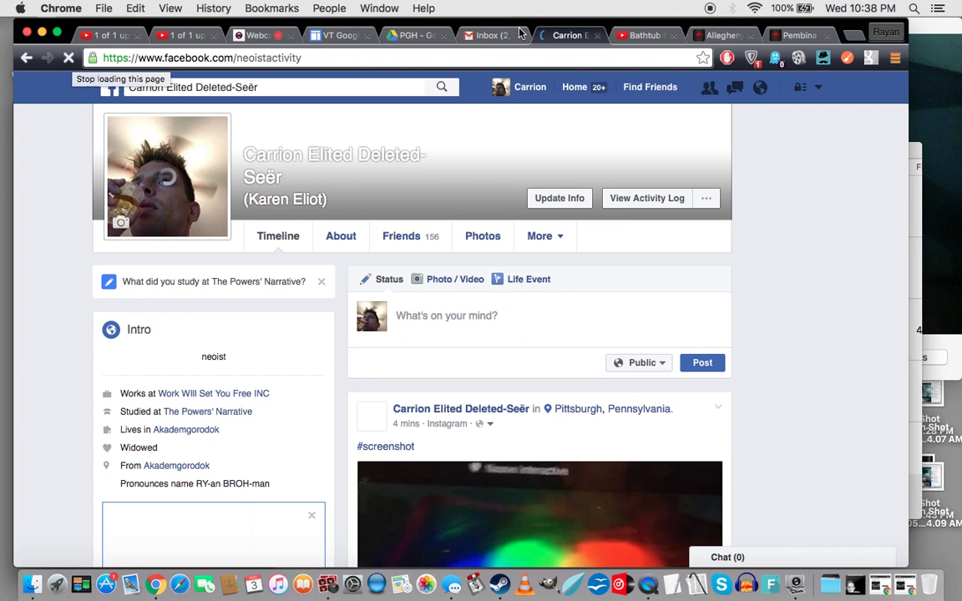
Upload the Create Your Own Screen Test at The Andy Warhol Museum.mp4 video from Downloads into Drive's AUG1-3 folder
{"action": "left_click", "coordinate": [411, 36]}
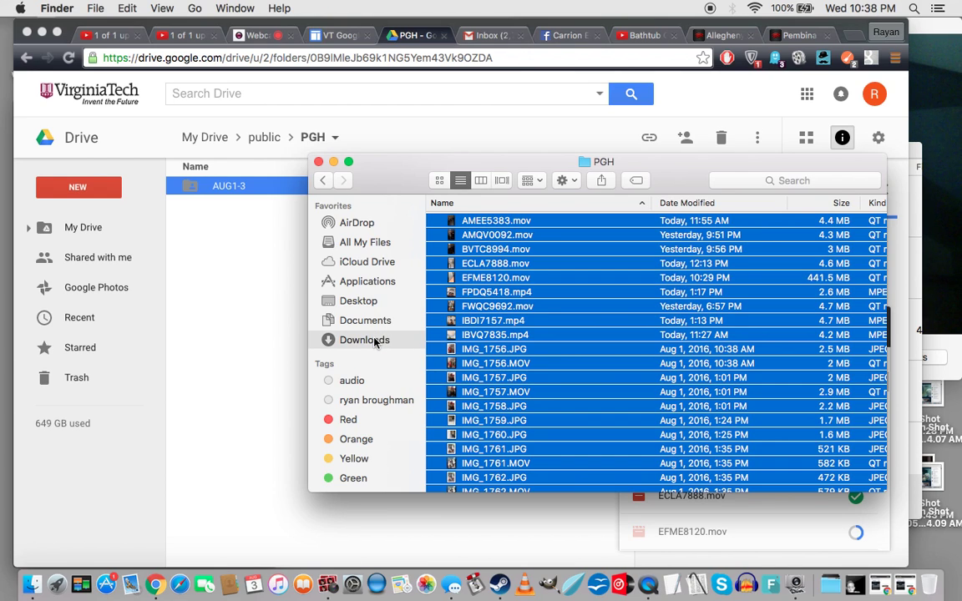
{"action": "left_click", "coordinate": [374, 342]}
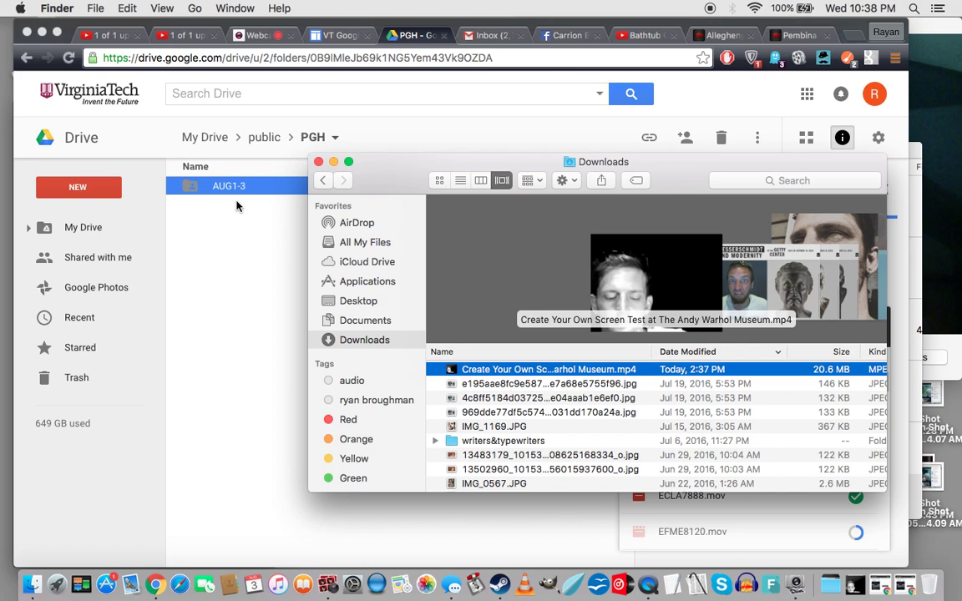
{"action": "mouse_move", "coordinate": [236, 207]}
{"action": "left_mouse_down"}
{"action": "mouse_move", "coordinate": [205, 171]}
{"action": "mouse_move", "coordinate": [249, 200]}
{"action": "mouse_move", "coordinate": [234, 192]}
{"action": "left_mouse_up"}
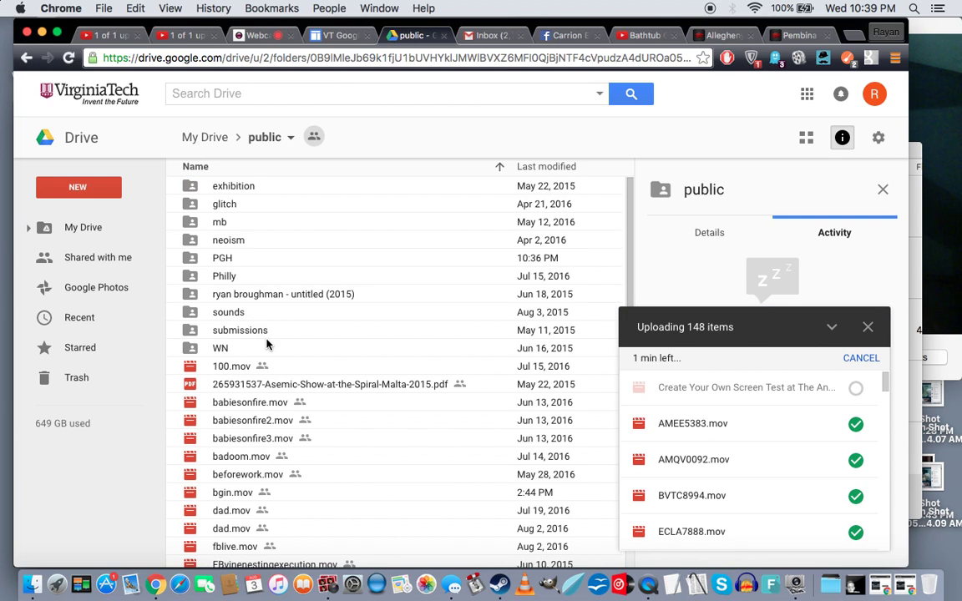
Open Drive's AUG1-3 folder and upload lettertolaurapolicescanner, bgin and whounitstoopkettlebell from the local Documents folder into it
{"action": "double_click", "coordinate": [215, 264]}
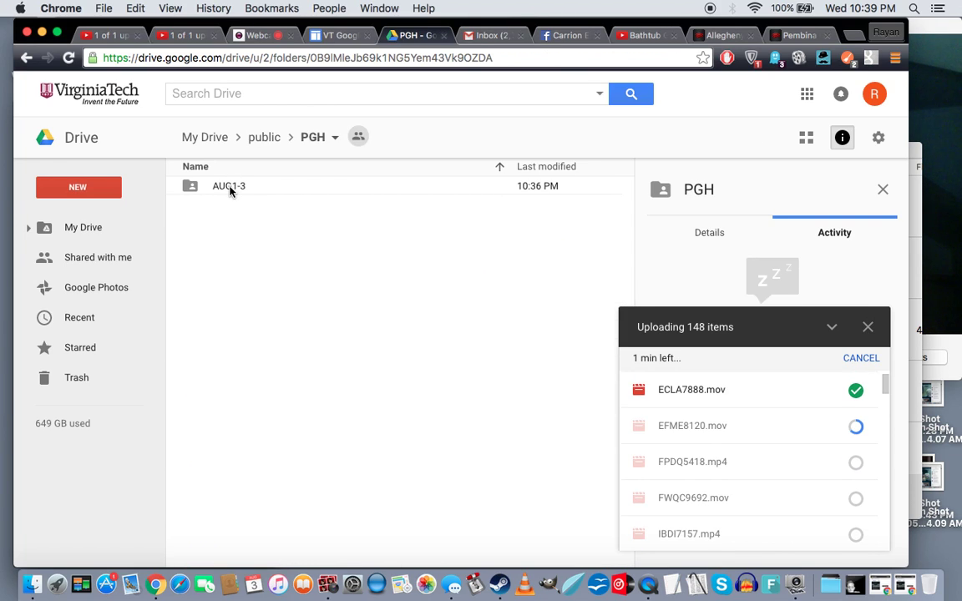
{"action": "double_click", "coordinate": [231, 187]}
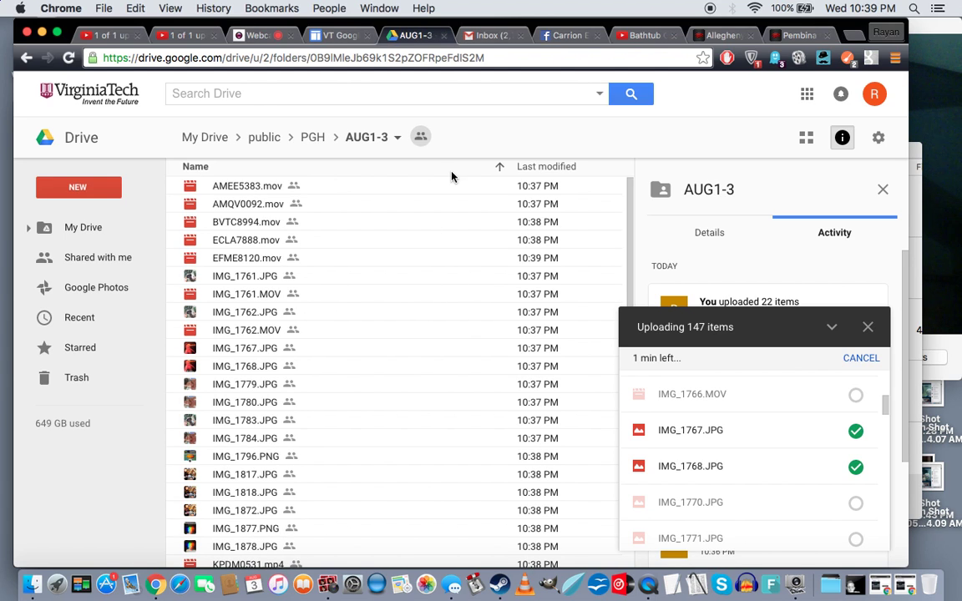
{"action": "left_click", "coordinate": [34, 589]}
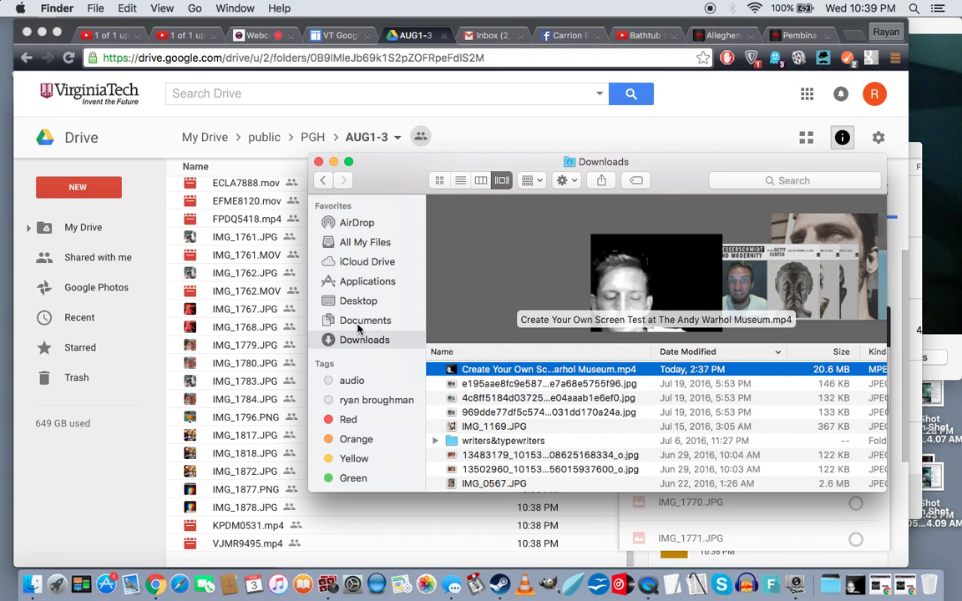
{"action": "left_click", "coordinate": [361, 322]}
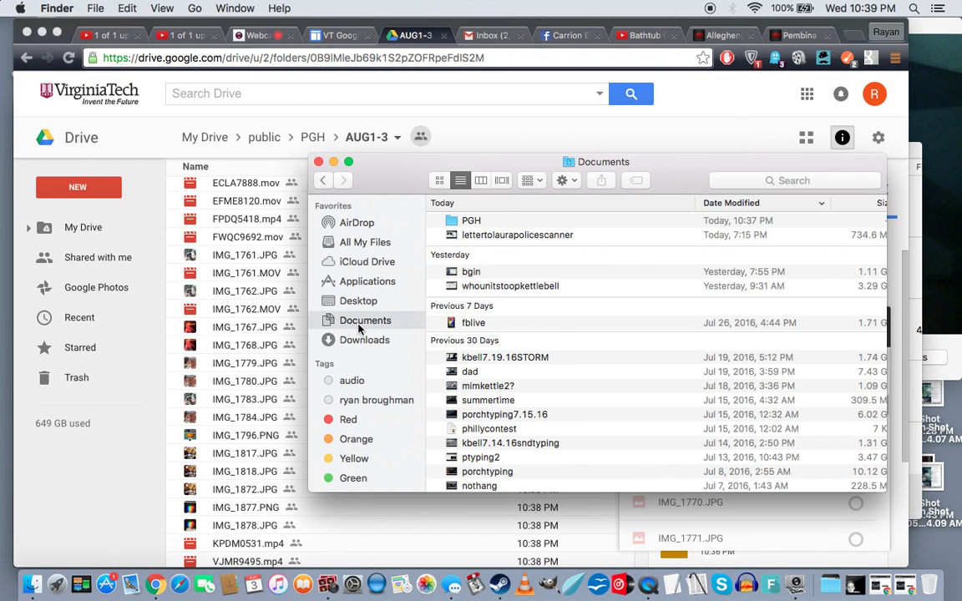
{"action": "left_click", "coordinate": [506, 286]}
{"action": "key", "text": "shift+Up"}
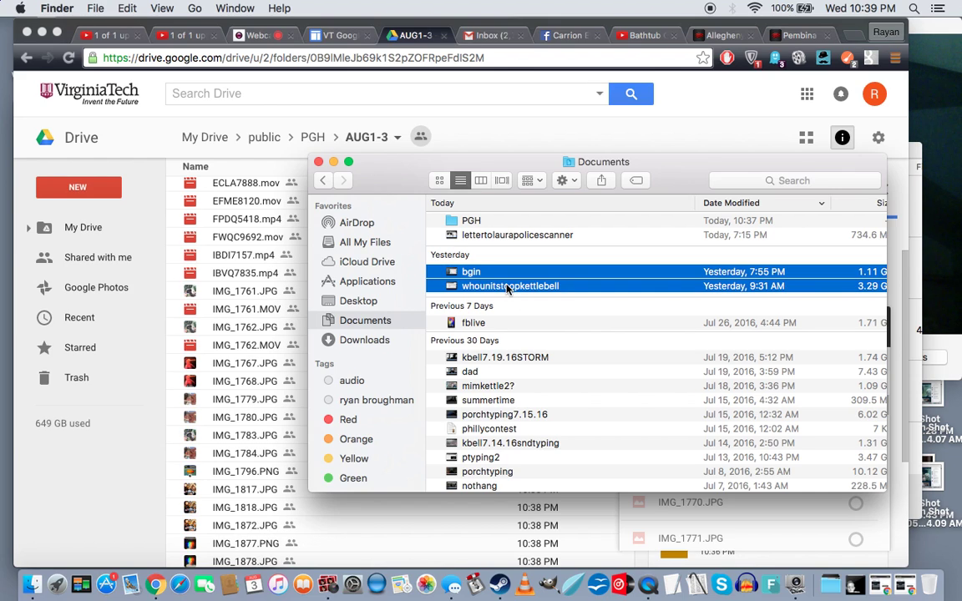
{"action": "key", "text": "shift+Up"}
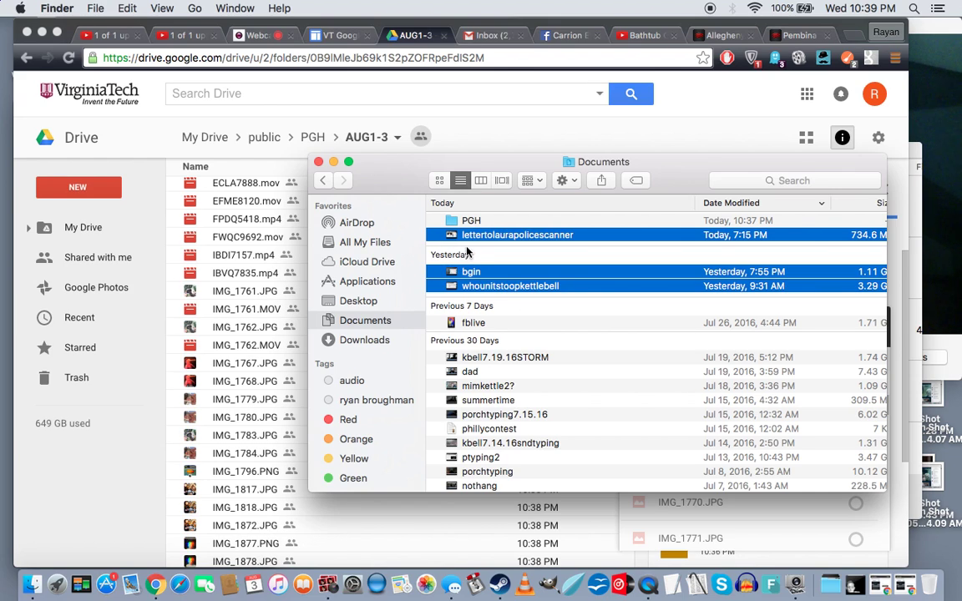
{"action": "left_click_drag", "start_coordinate": [451, 240], "coordinate": [221, 285]}
{"action": "left_click", "coordinate": [531, 131]}
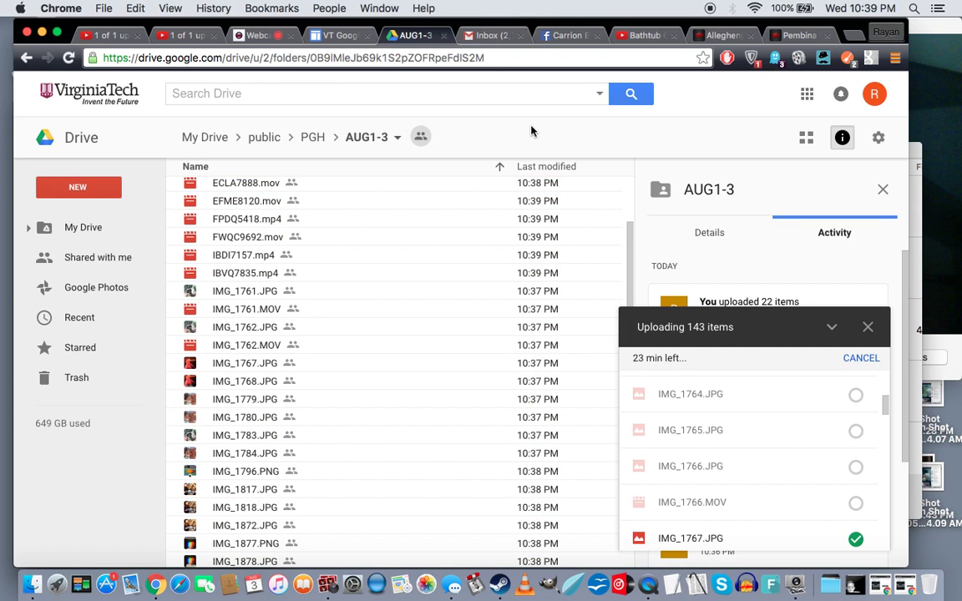
Open the #screenshot photo from the Facebook timeline and tag the profile's own account in it
{"action": "left_click", "coordinate": [561, 37]}
{"action": "scroll", "coordinate": [815, 387], "scroll_direction": "down", "scroll_amount": 5}
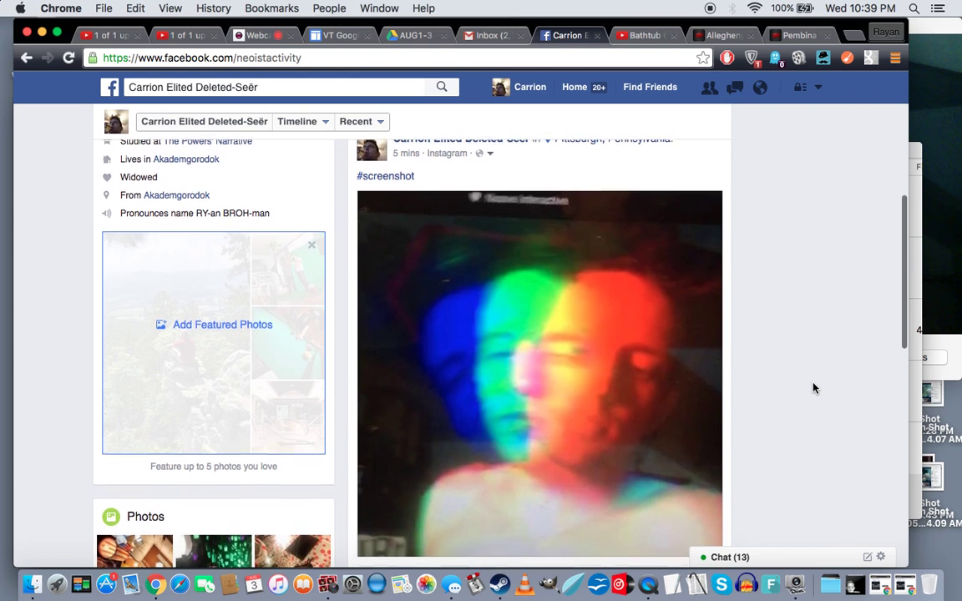
{"action": "scroll", "coordinate": [815, 388], "scroll_direction": "down", "scroll_amount": 2}
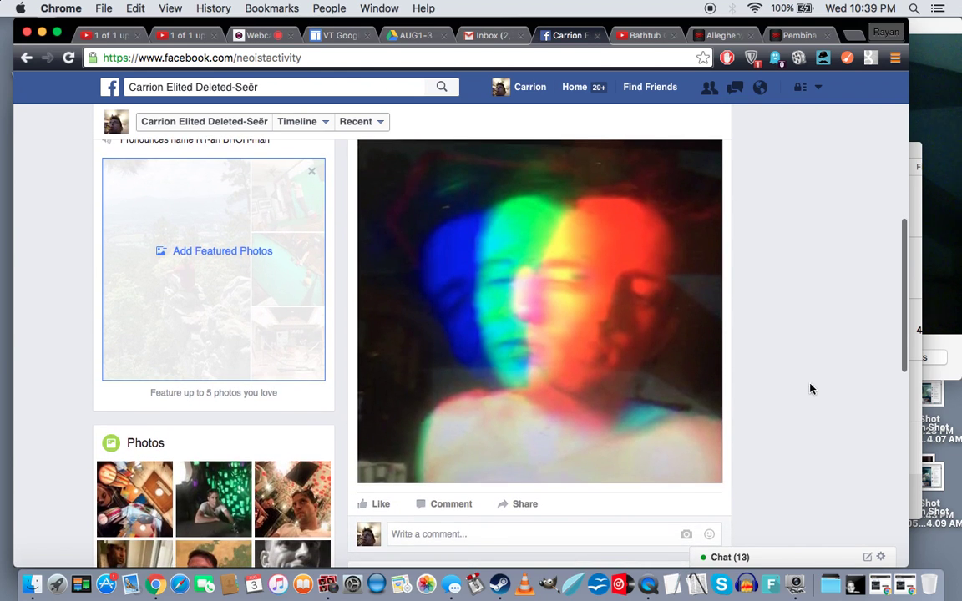
{"action": "left_click", "coordinate": [504, 303]}
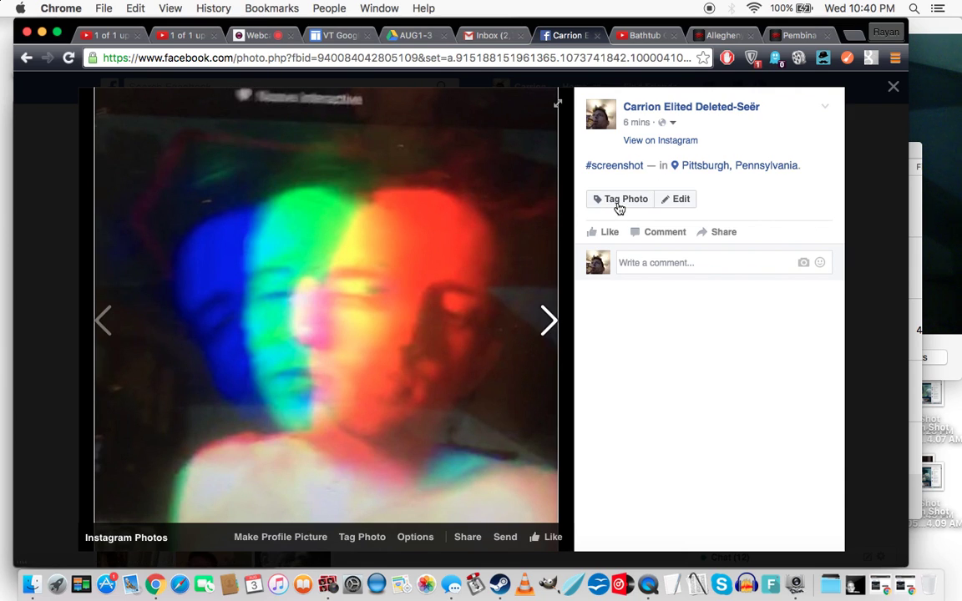
{"action": "left_click", "coordinate": [619, 201]}
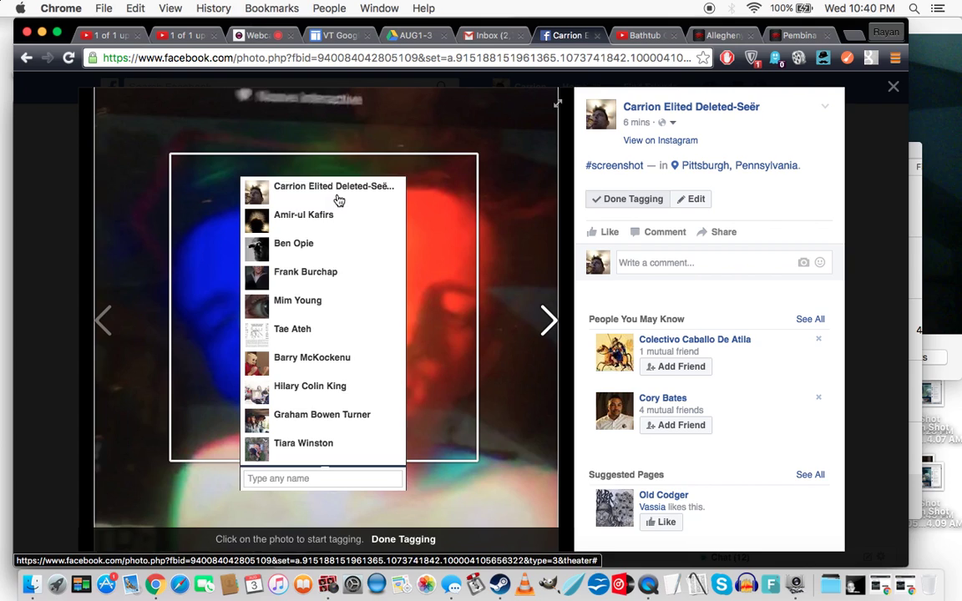
{"action": "left_click", "coordinate": [339, 190]}
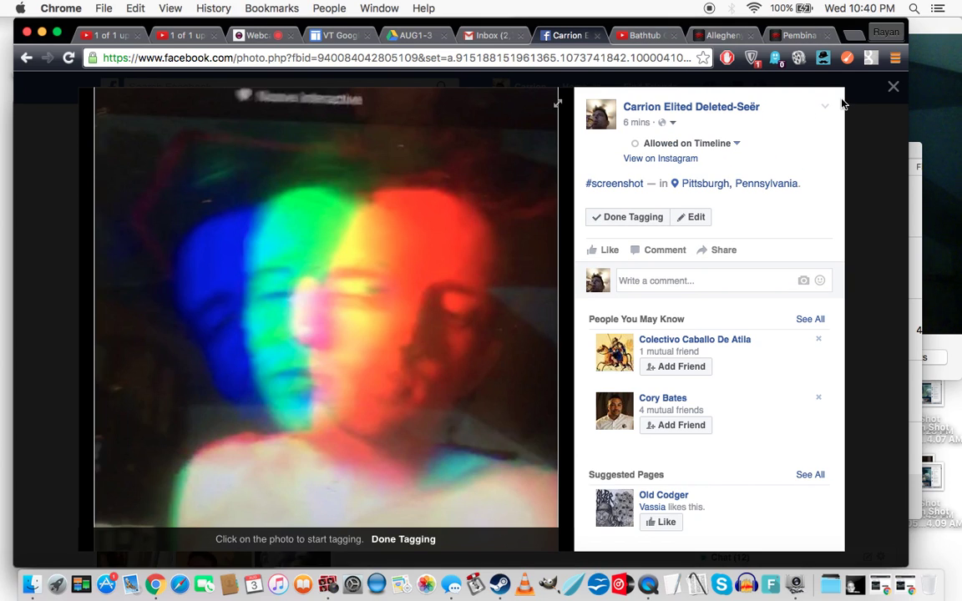
Close the tagged photo and watch the Sweating Typing and other (th)ings live video on the timeline with its sound turned on
{"action": "left_click", "coordinate": [894, 87]}
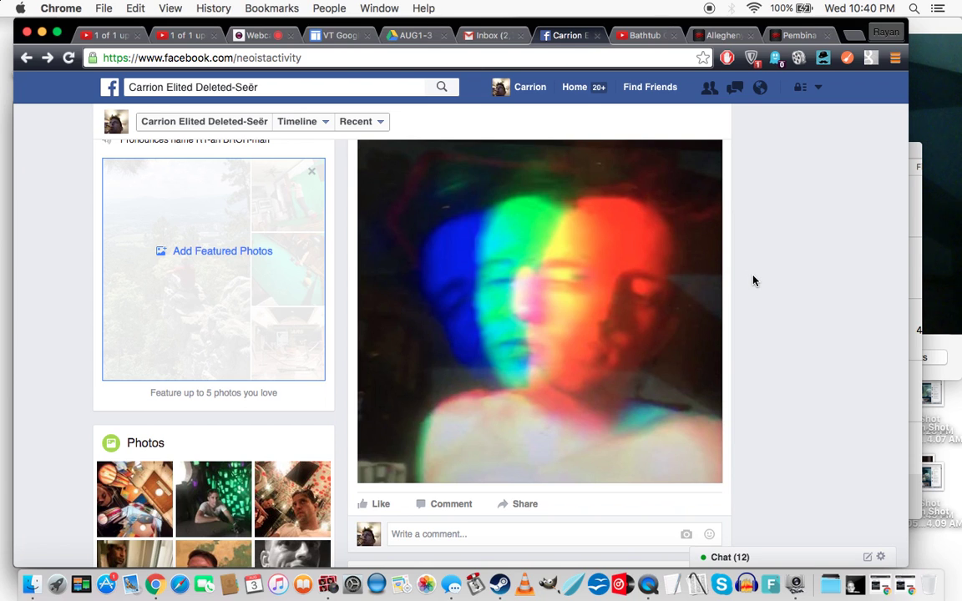
{"action": "scroll", "coordinate": [754, 281], "scroll_direction": "down", "scroll_amount": 5}
{"action": "scroll", "coordinate": [537, 354], "scroll_direction": "up", "scroll_amount": 1}
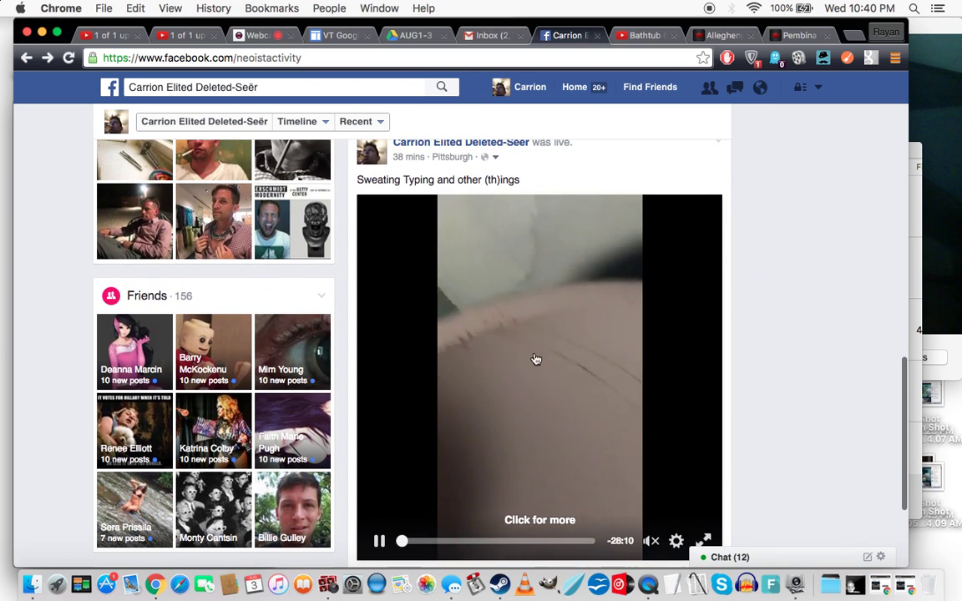
{"action": "left_click", "coordinate": [650, 540]}
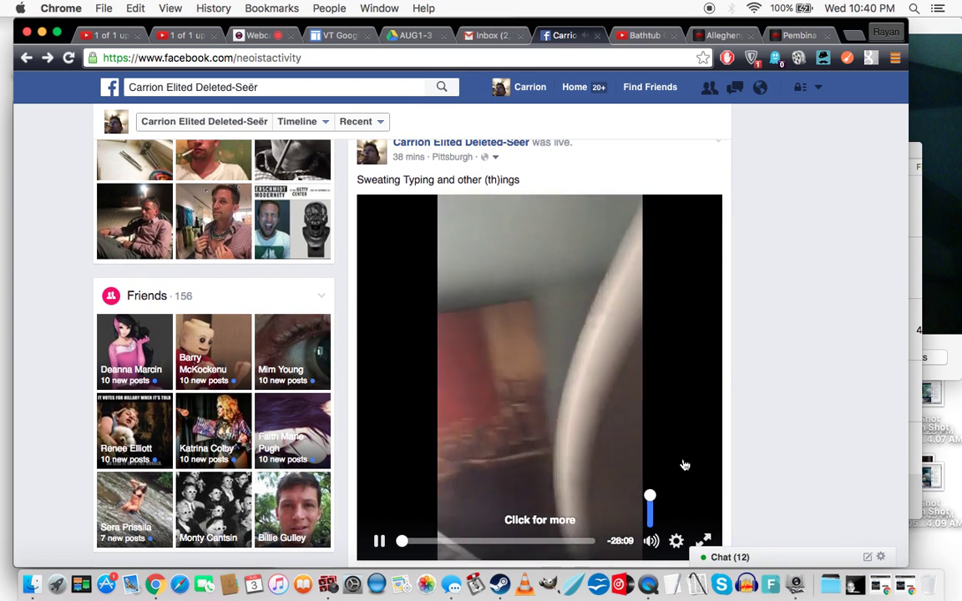
{"action": "scroll", "coordinate": [807, 276], "scroll_direction": "down", "scroll_amount": 1}
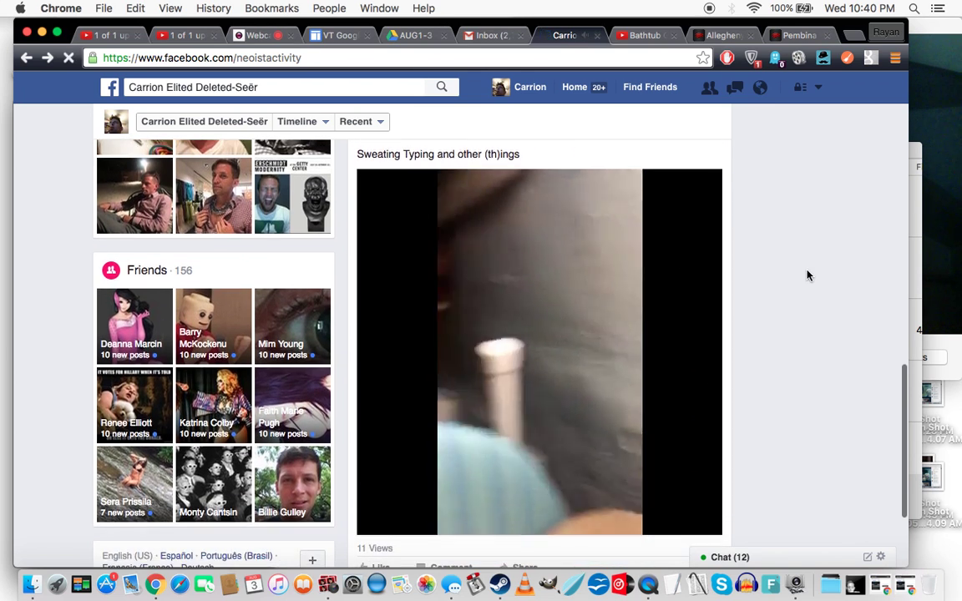
{"action": "scroll", "coordinate": [808, 276], "scroll_direction": "down", "scroll_amount": 3}
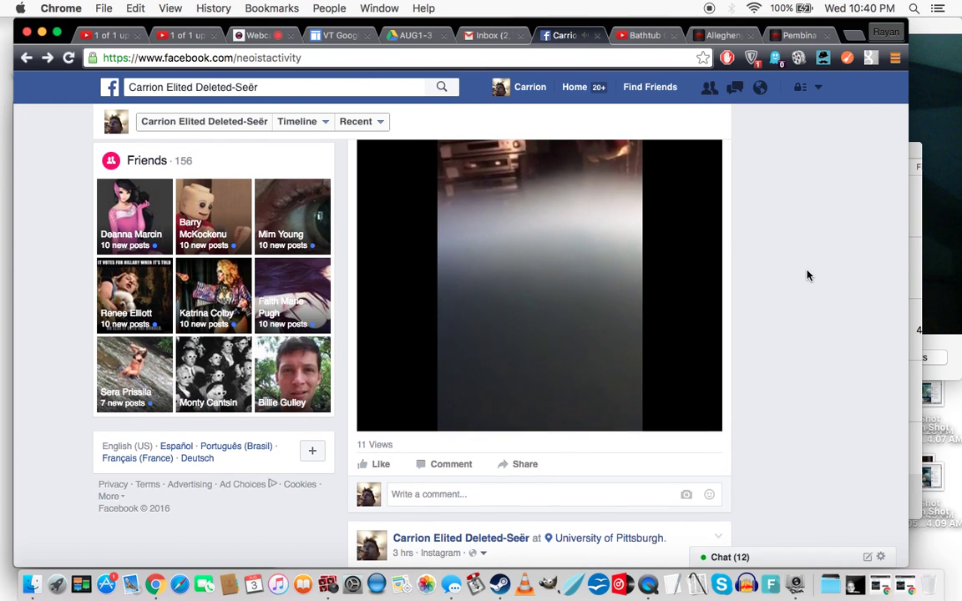
{"action": "scroll", "coordinate": [808, 276], "scroll_direction": "up", "scroll_amount": 3}
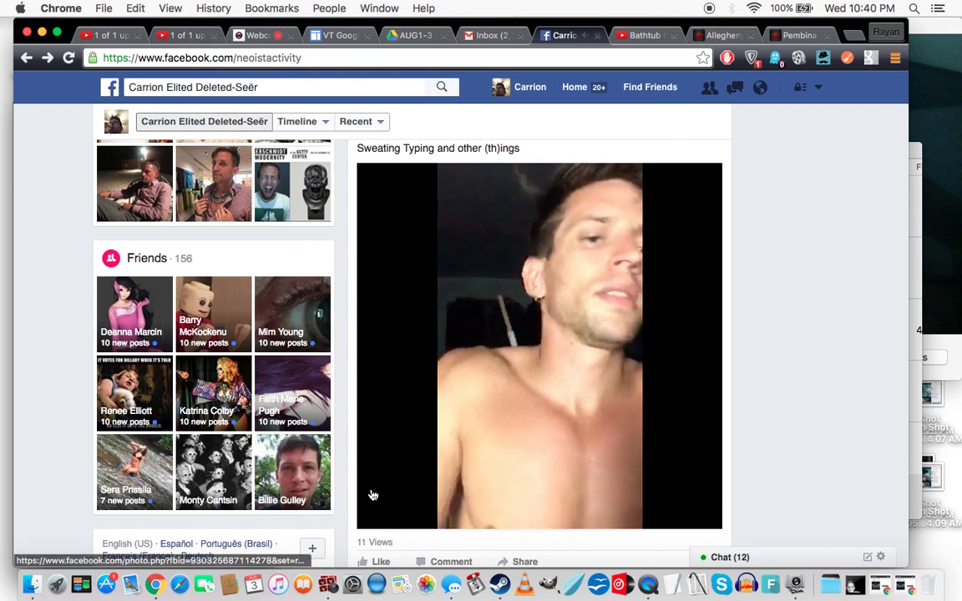
{"action": "left_click", "coordinate": [254, 35]}
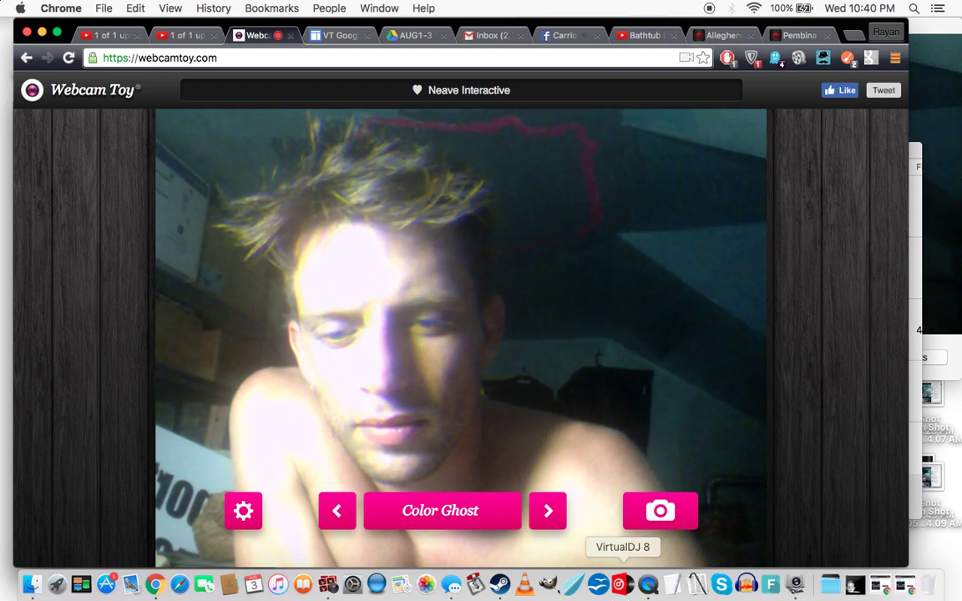
{"action": "left_click", "coordinate": [649, 587]}
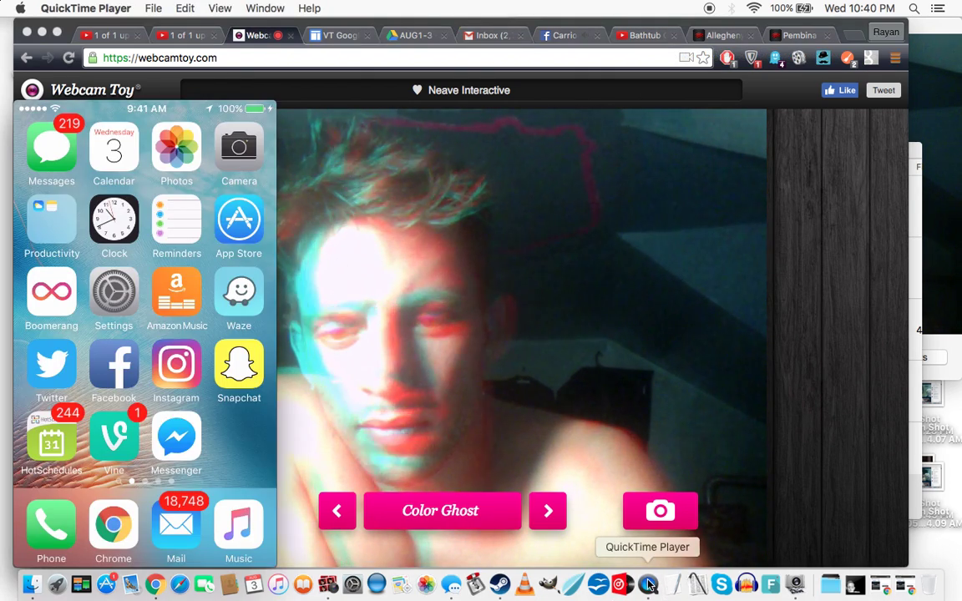